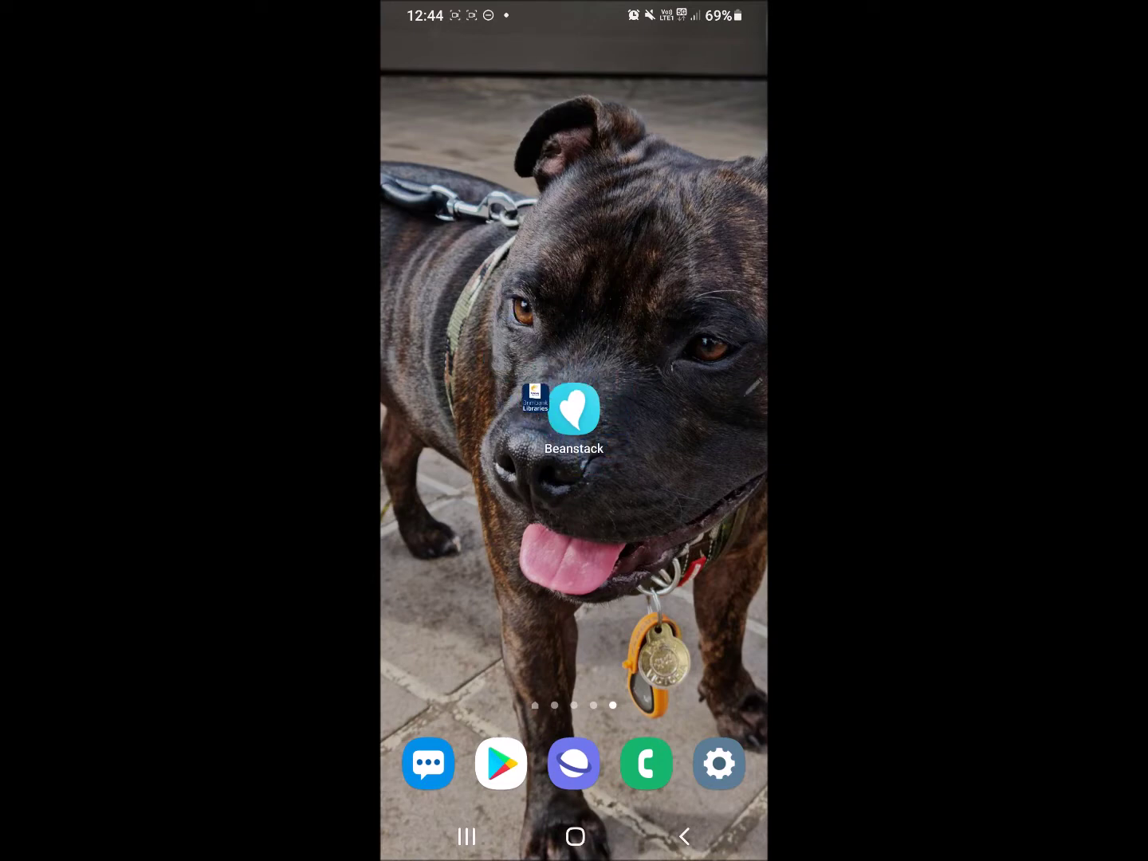
Launch the Beanstack app from the Android home screen.
left_click(574, 409)
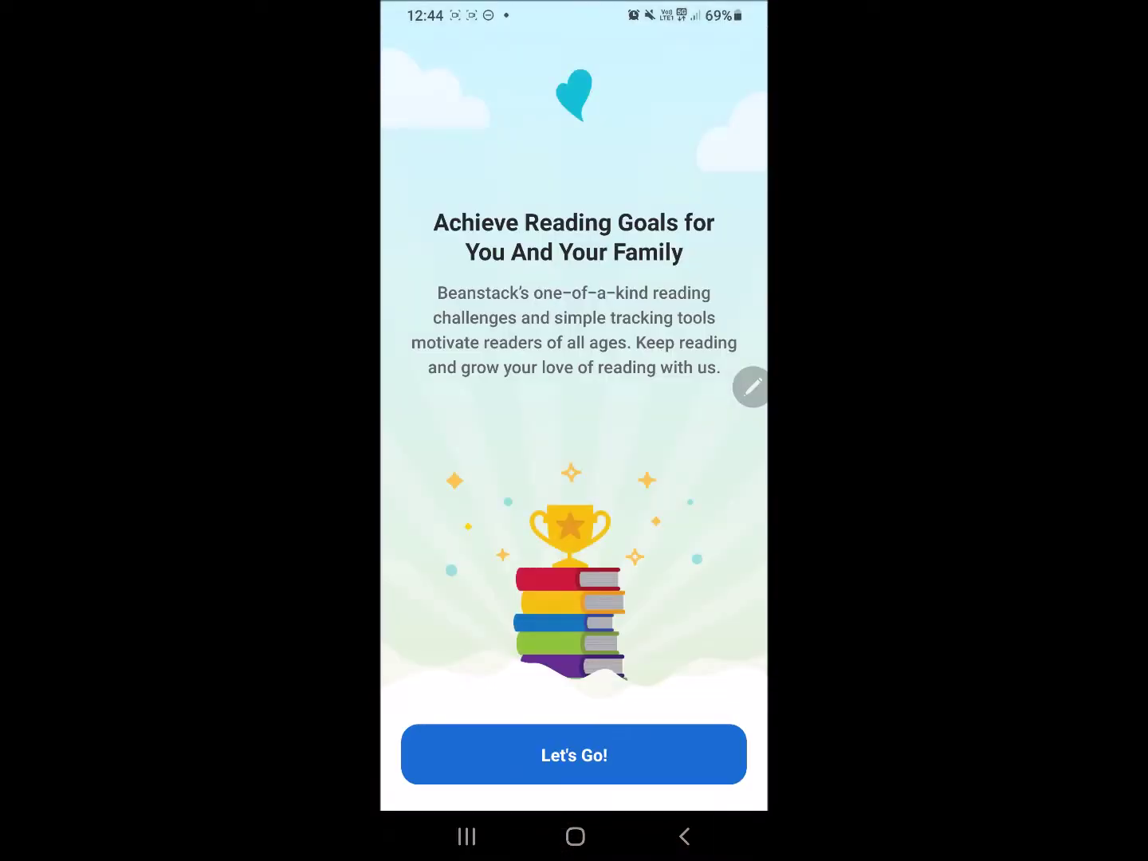
Join via School, Library, or Bookstore and select Public Libraries Victoria from the site search.
left_click(573, 754)
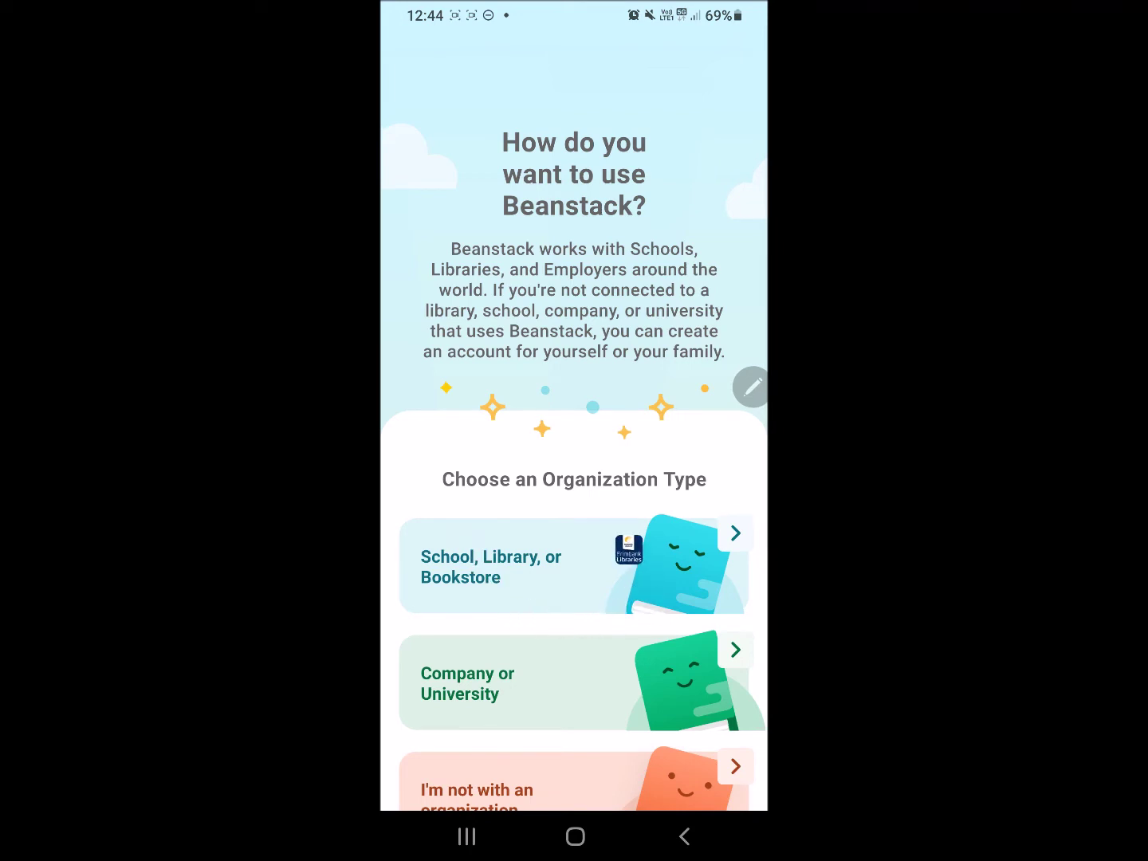
left_click(574, 567)
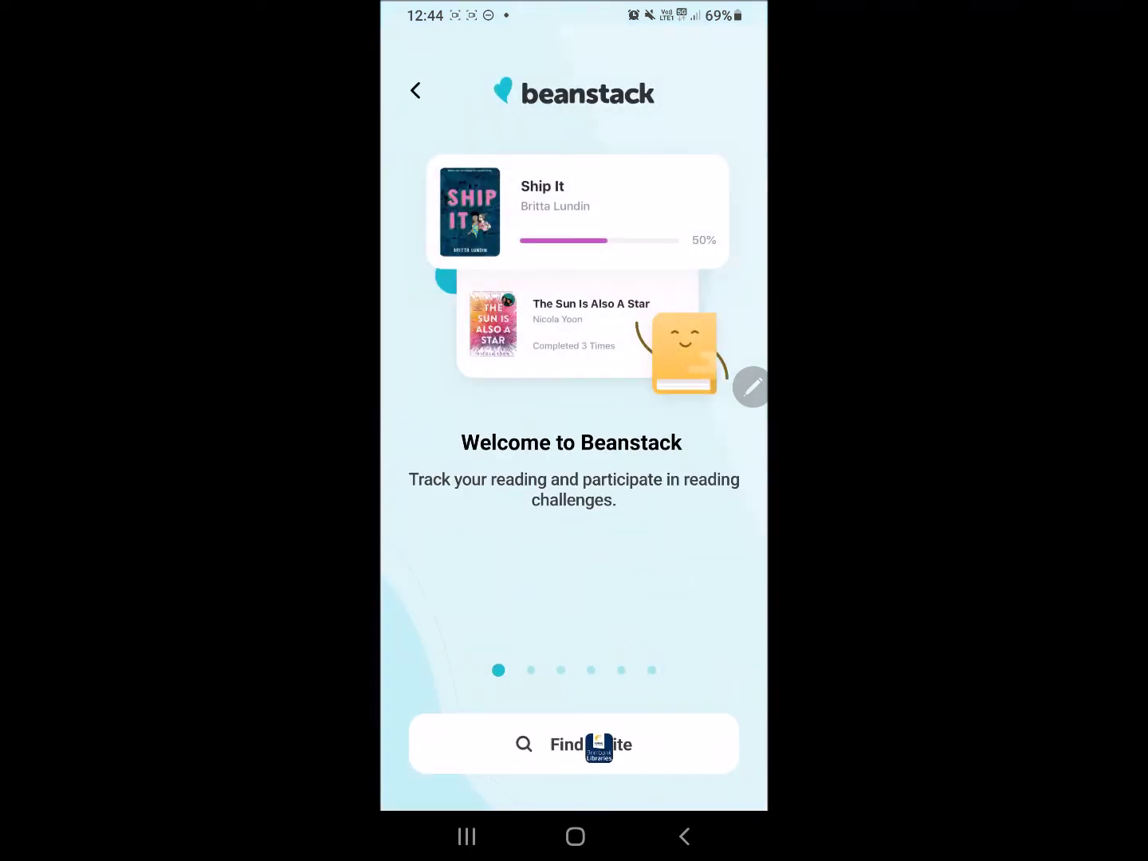
left_click(597, 743)
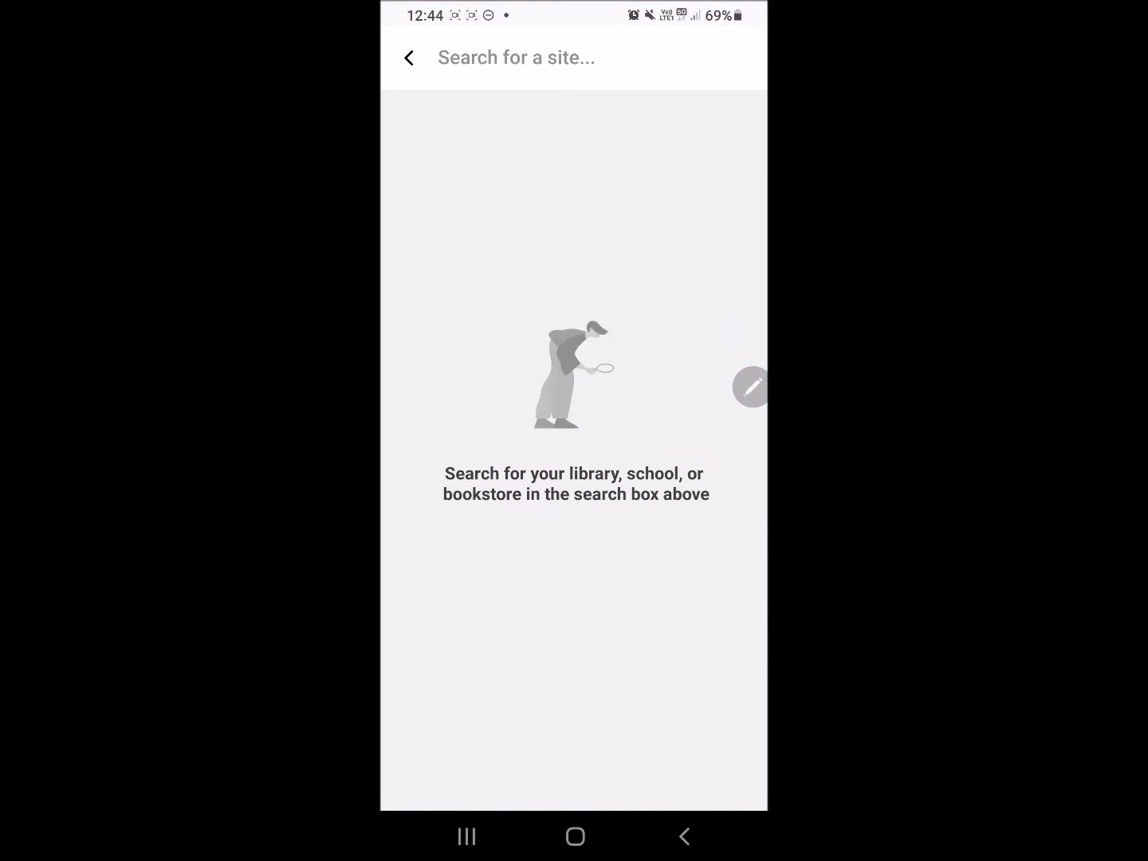
type("p")
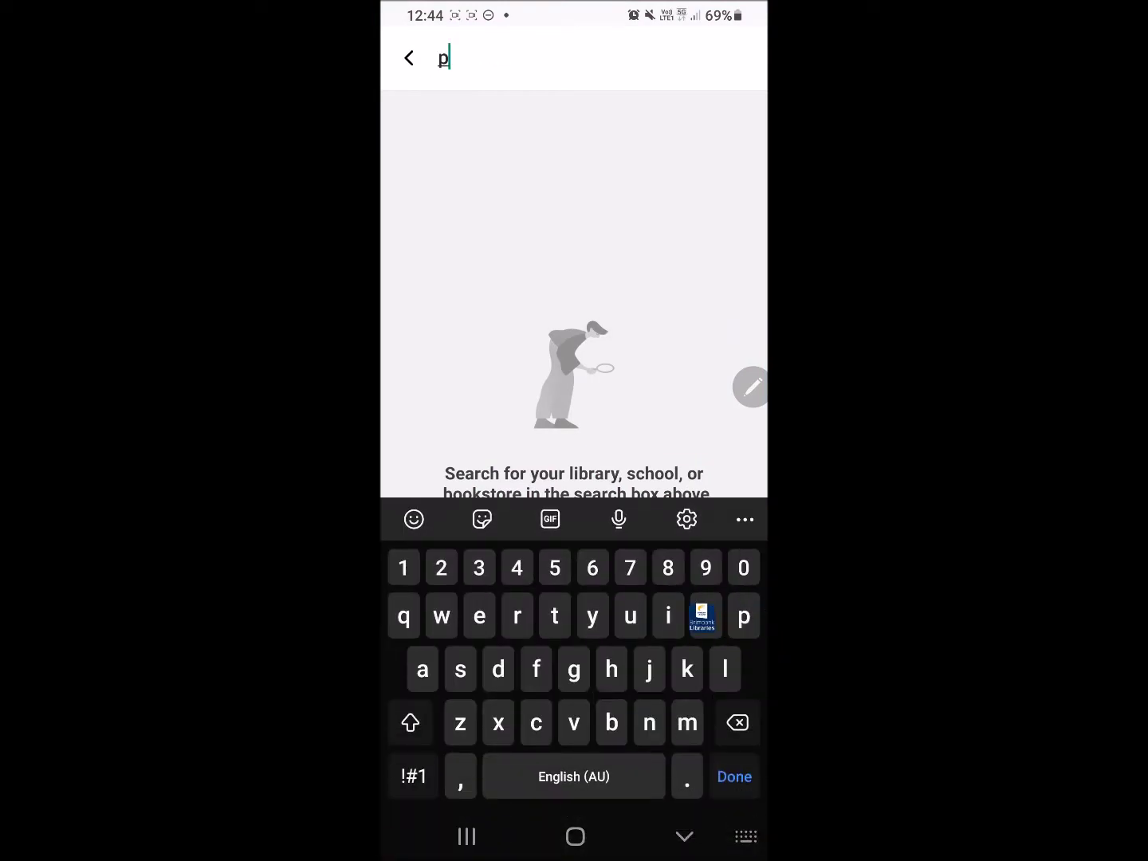
type("ubli")
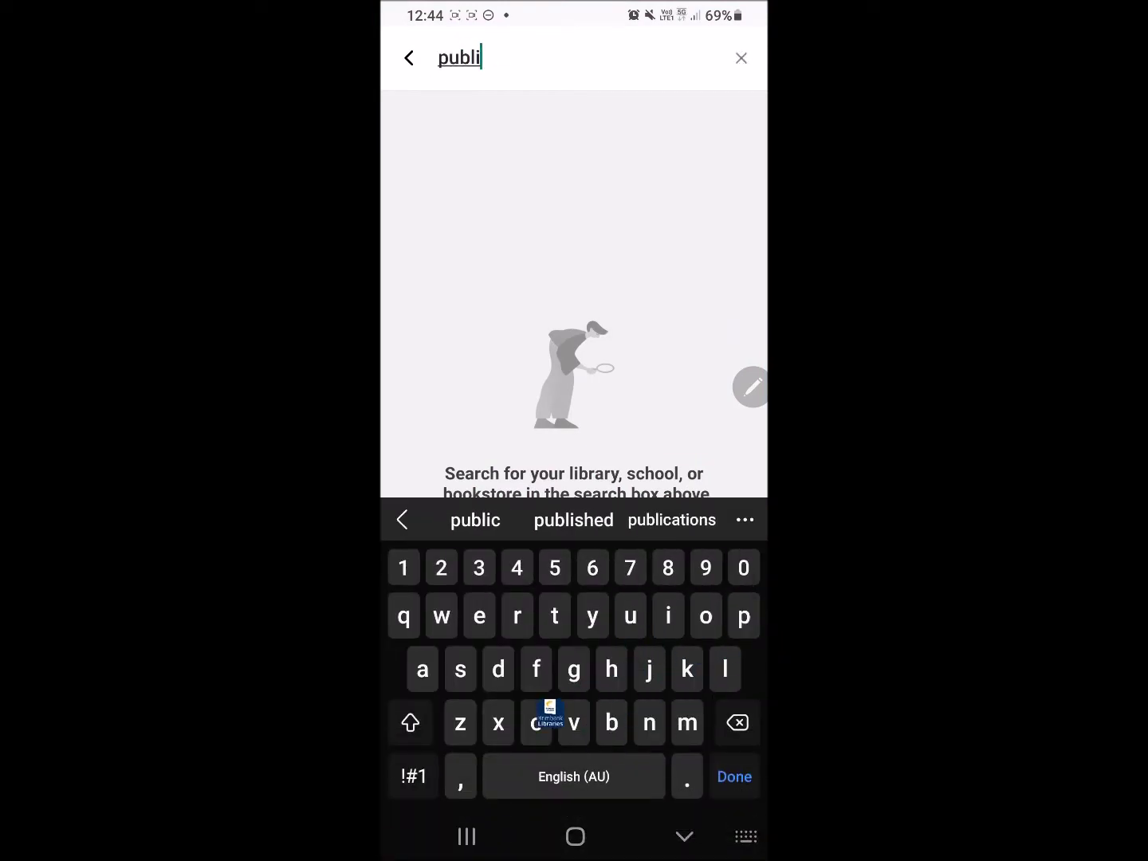
type("c libraries victoria")
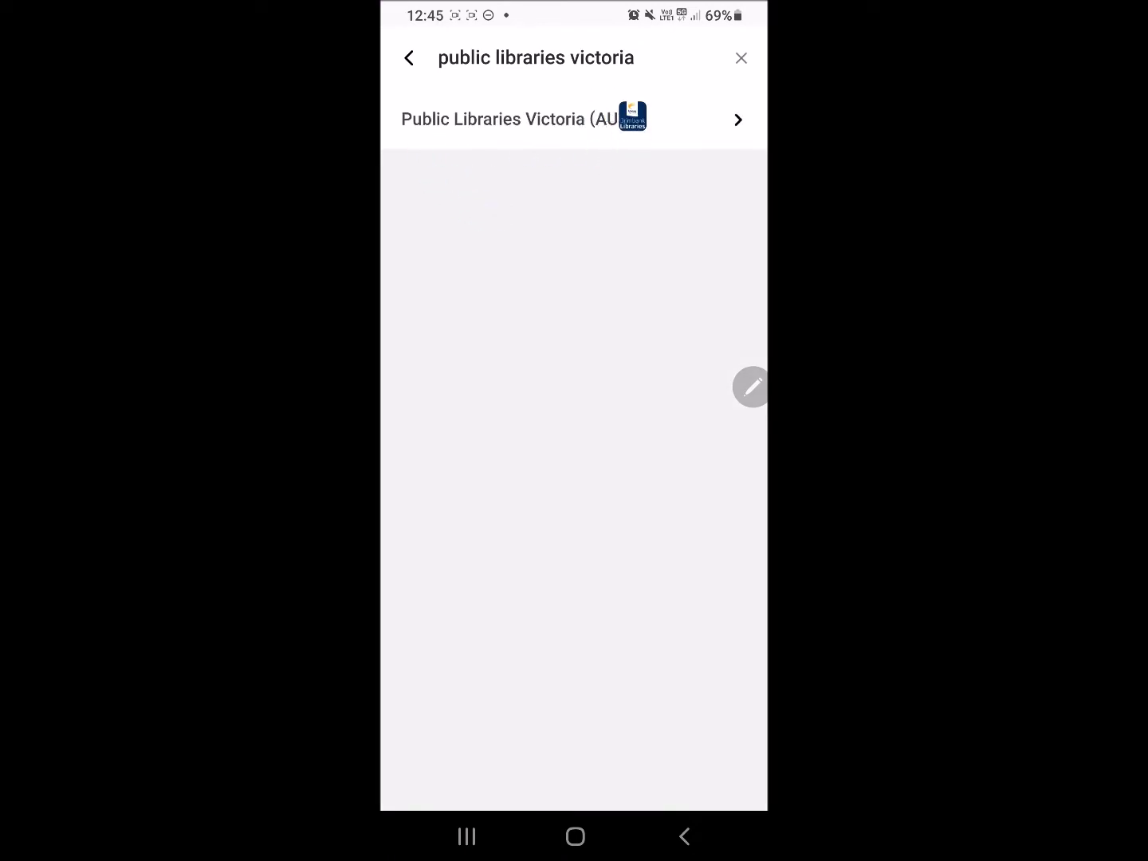
left_click(539, 119)
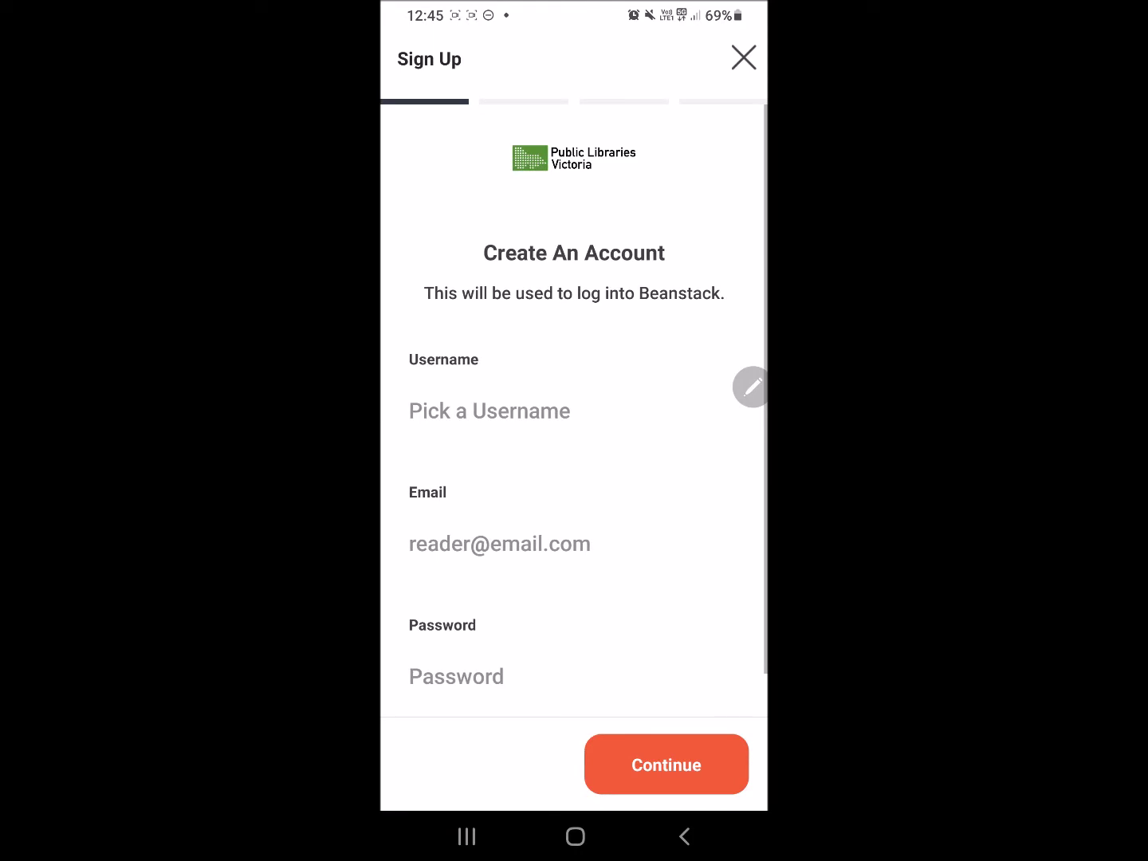
Enter a username, the suggested email and a password, submit, and begin the first name.
left_click(563, 395)
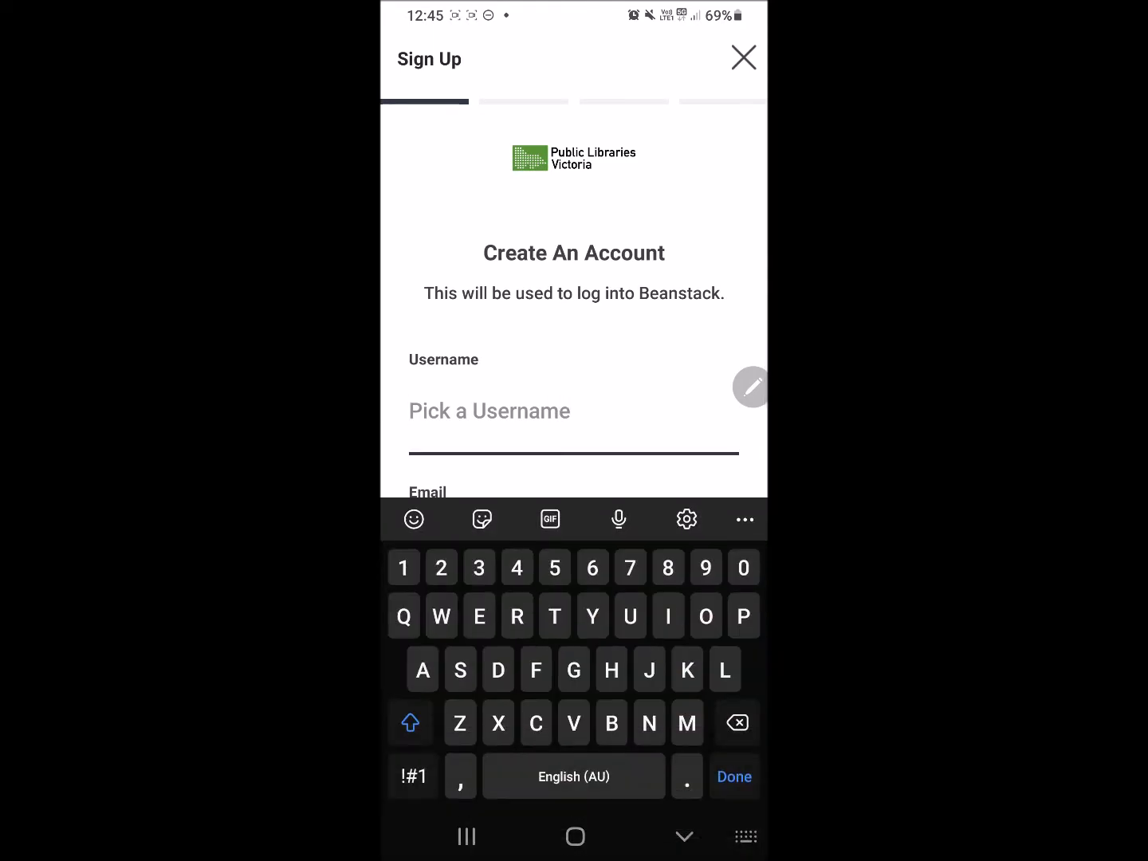
type("J")
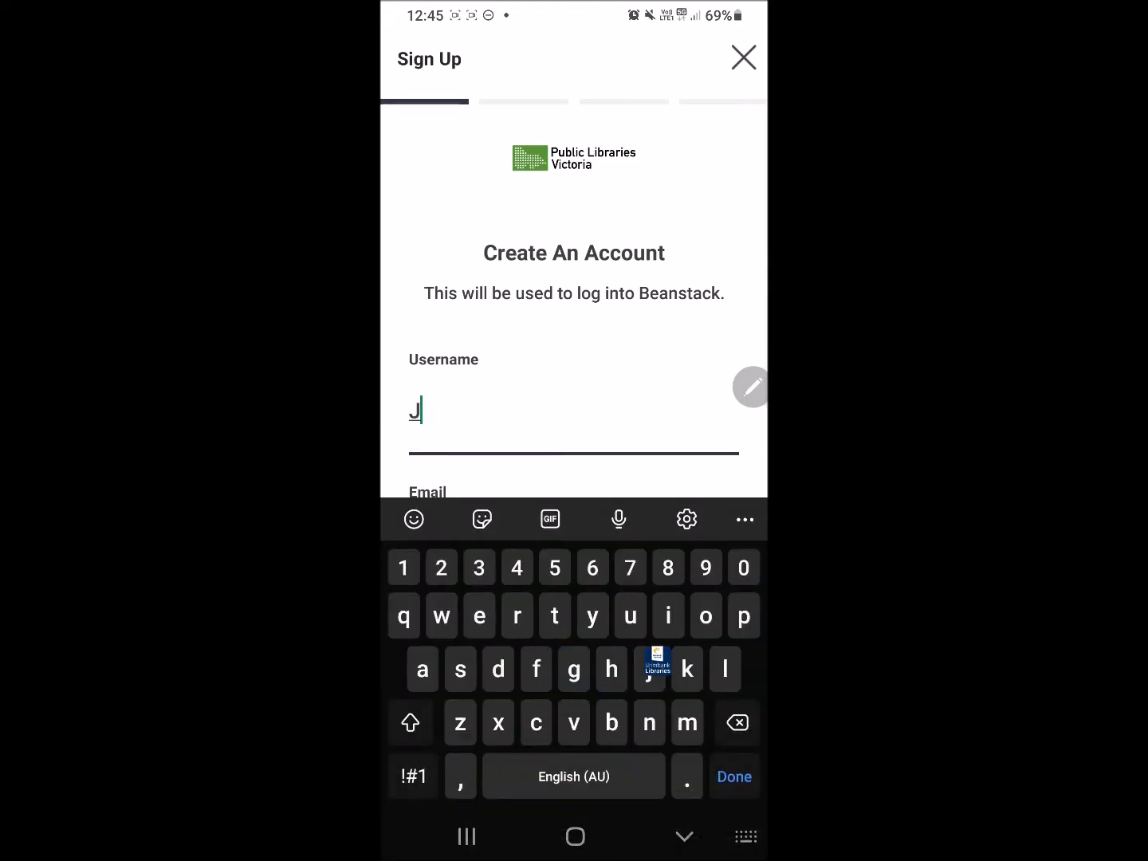
type("oan")
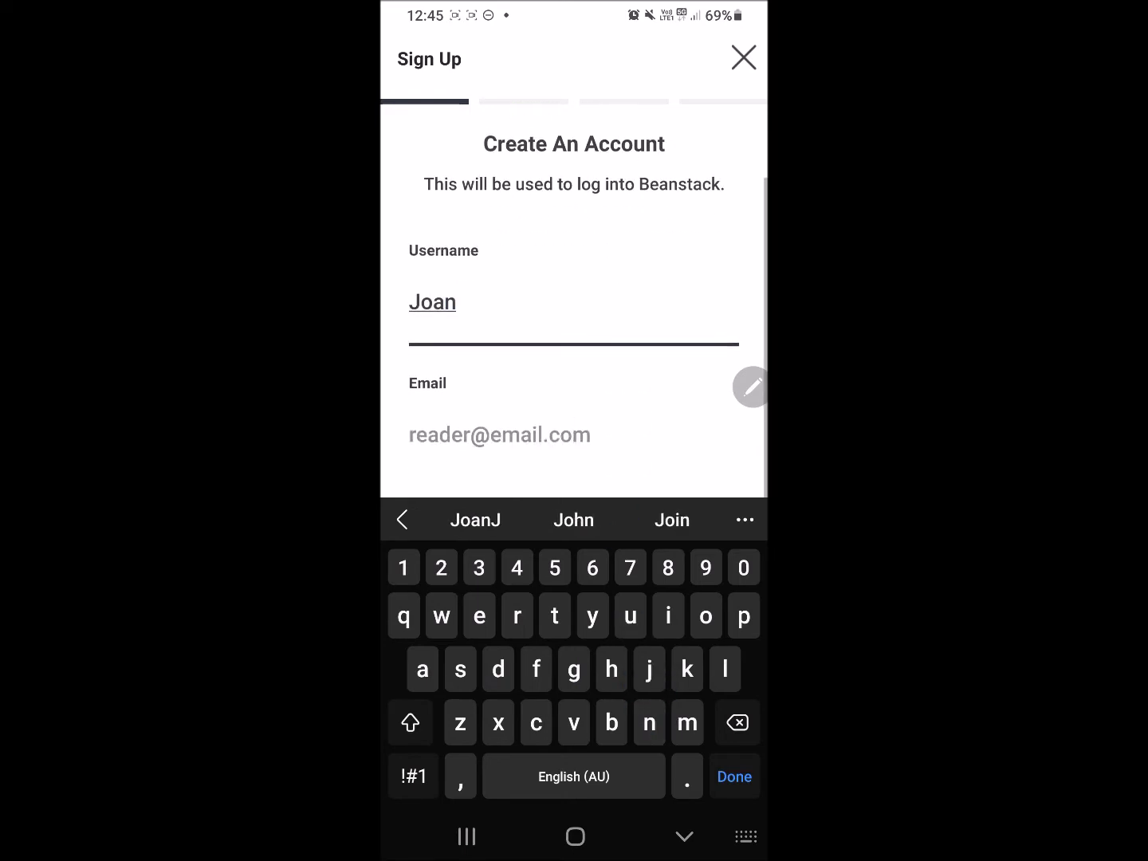
left_click(502, 434)
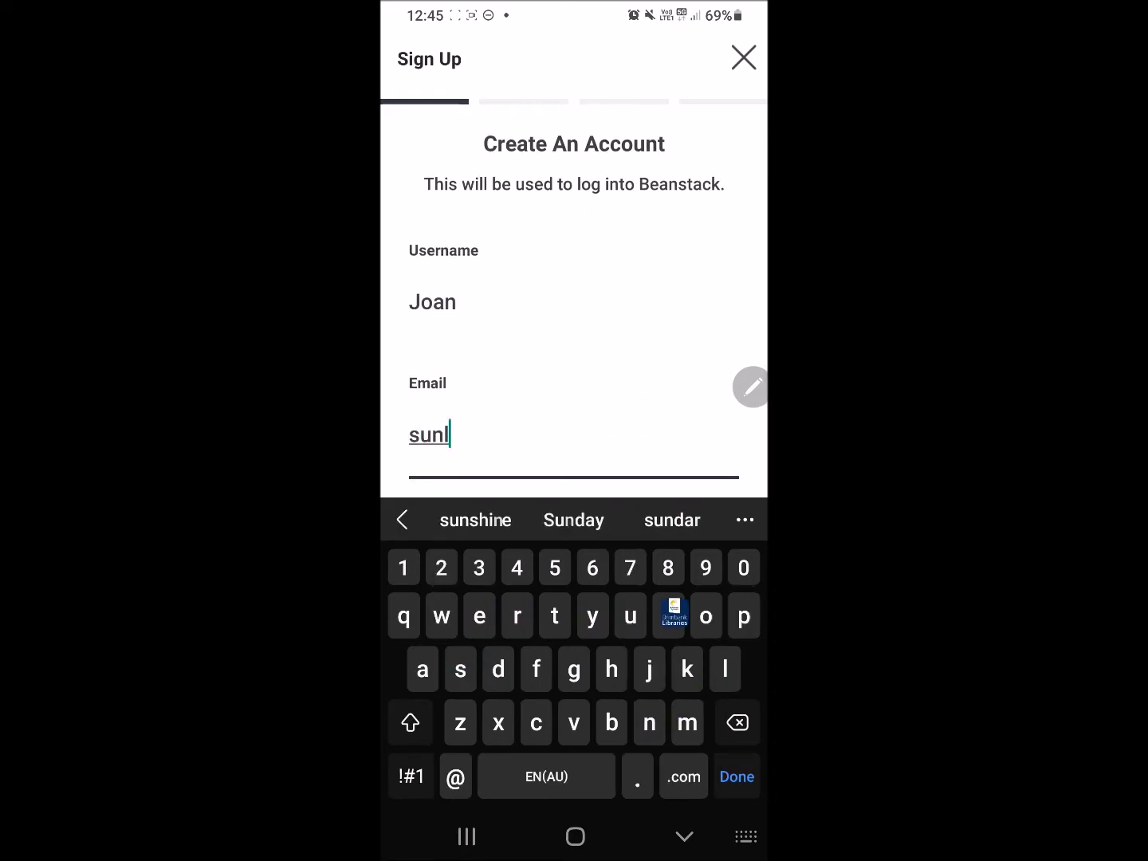
left_click(475, 520)
scroll(574, 314, "down", 3)
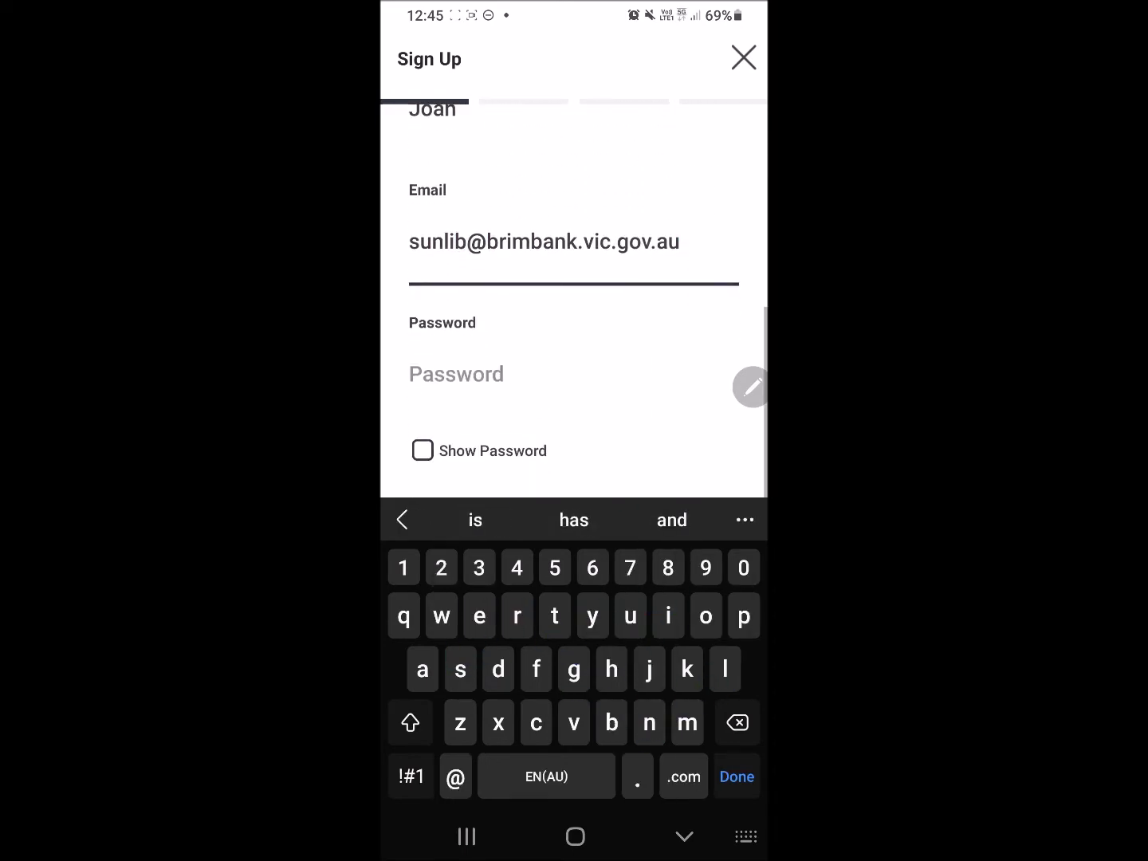
left_click(533, 385)
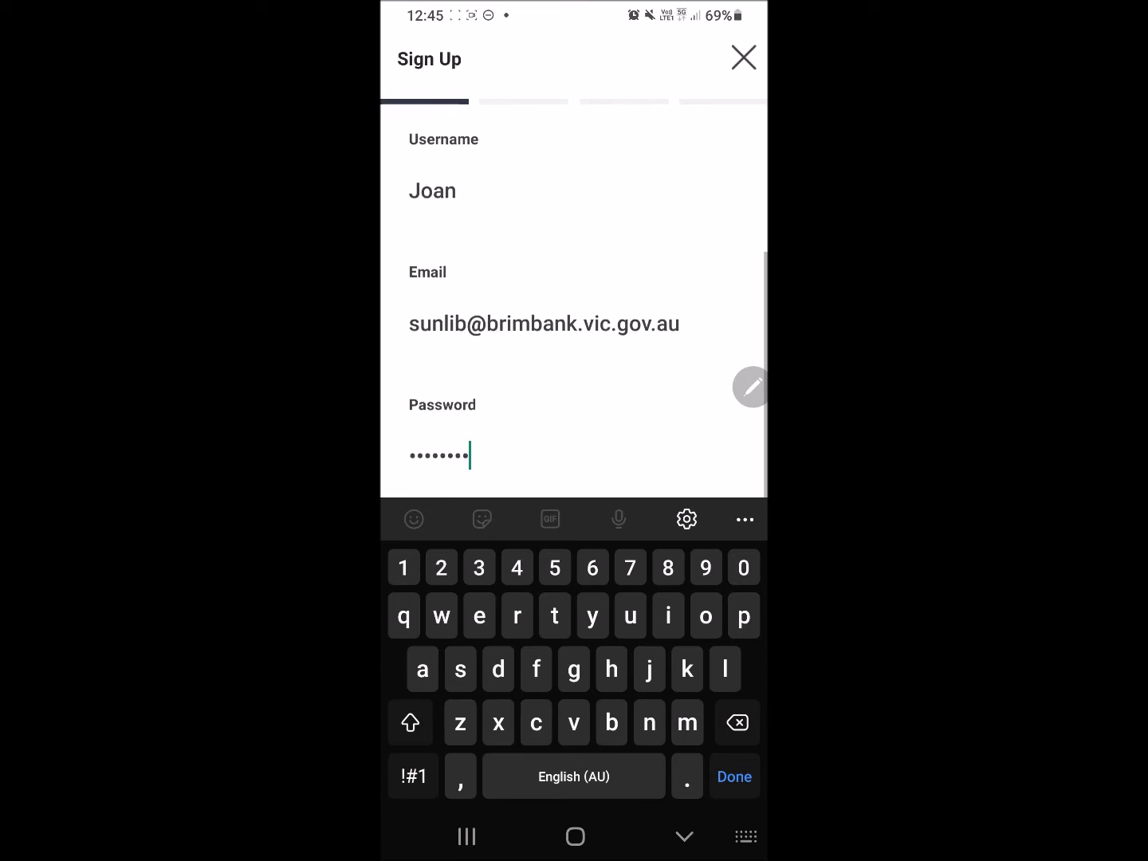
left_click(734, 776)
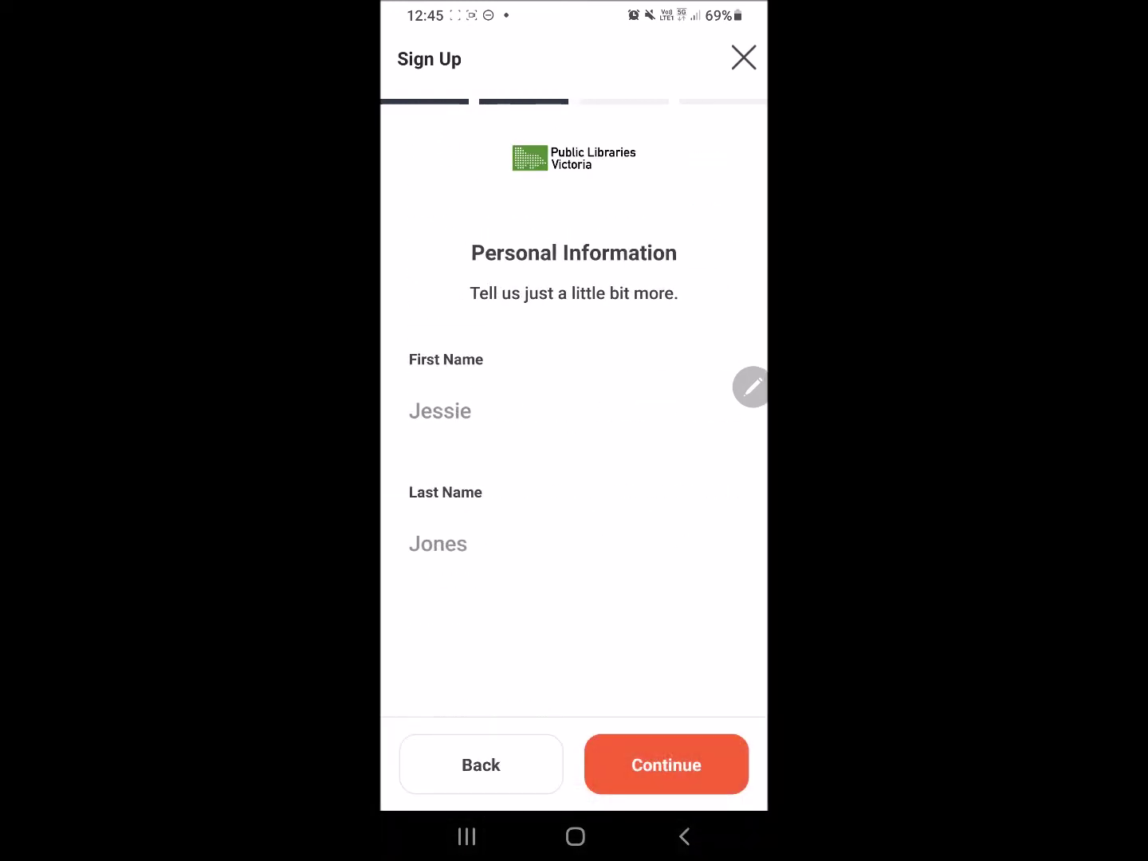
left_click(521, 407)
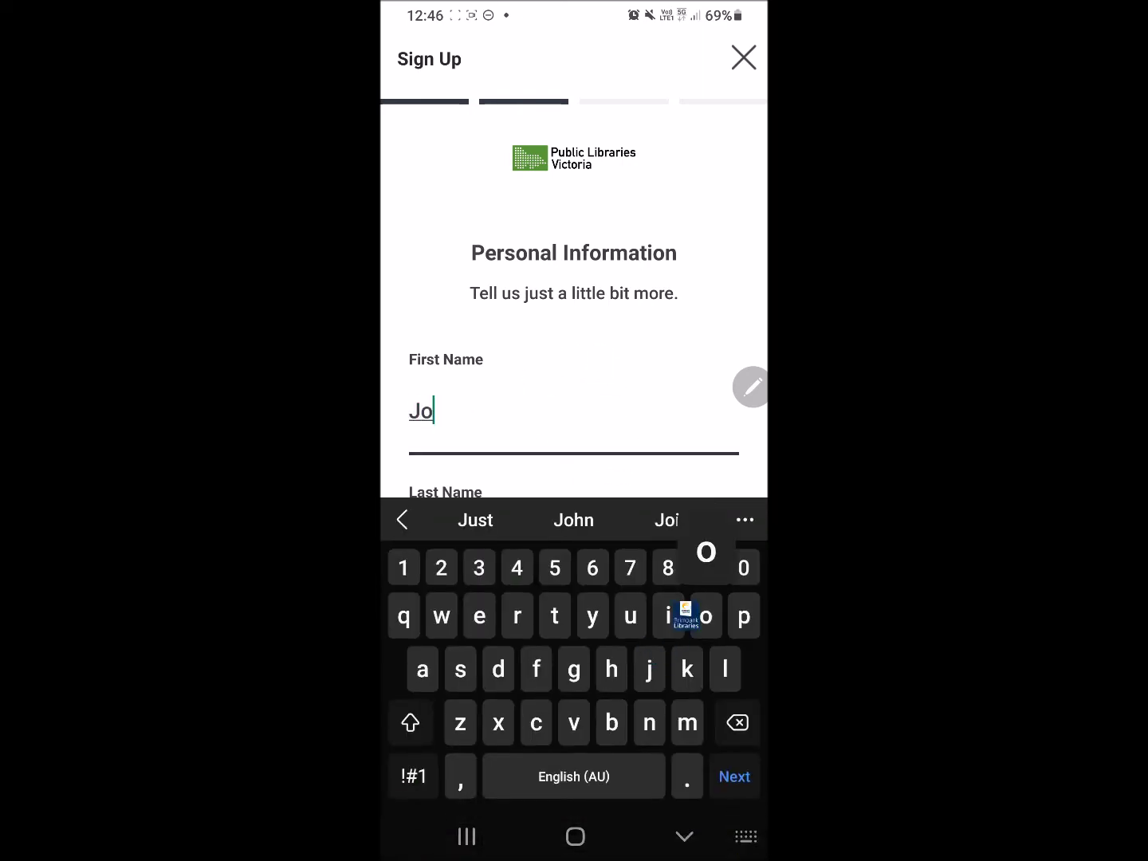
scroll(589, 341, "down", 1)
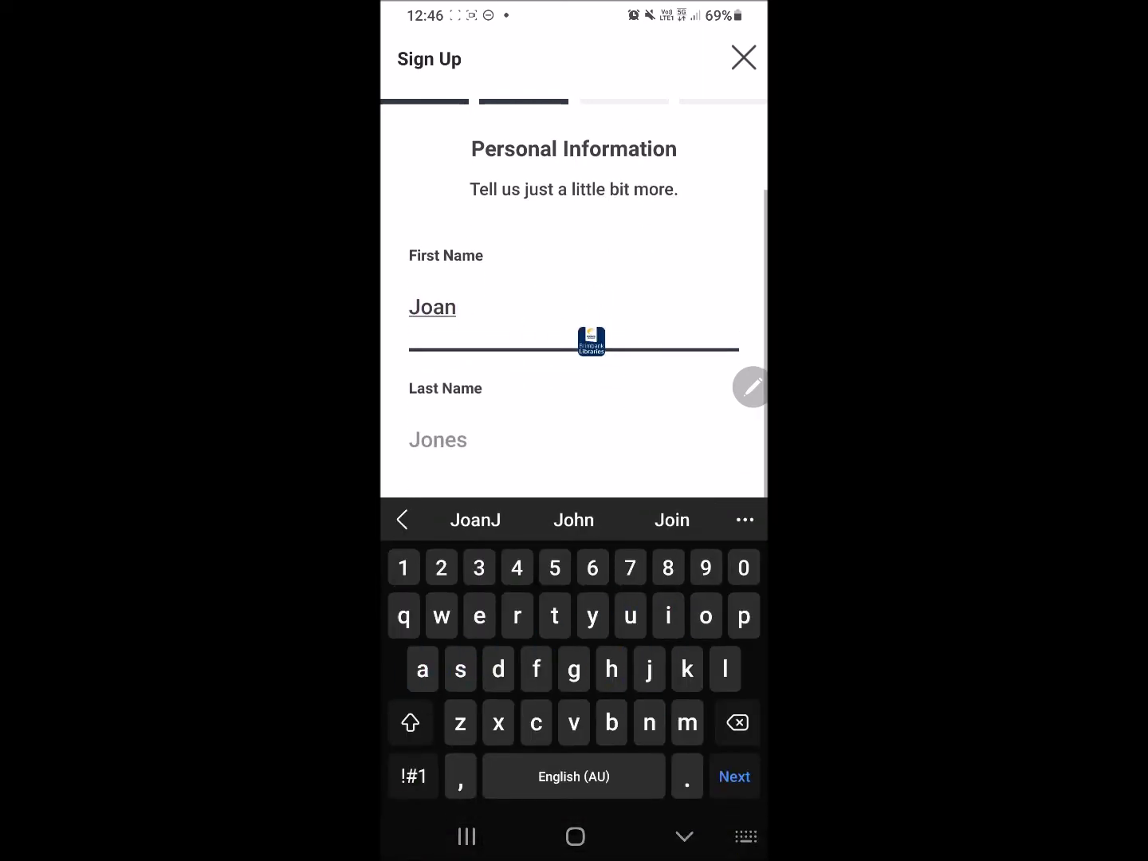
Enter the first and last name plus a phone number, then continue to library details.
left_click(530, 431)
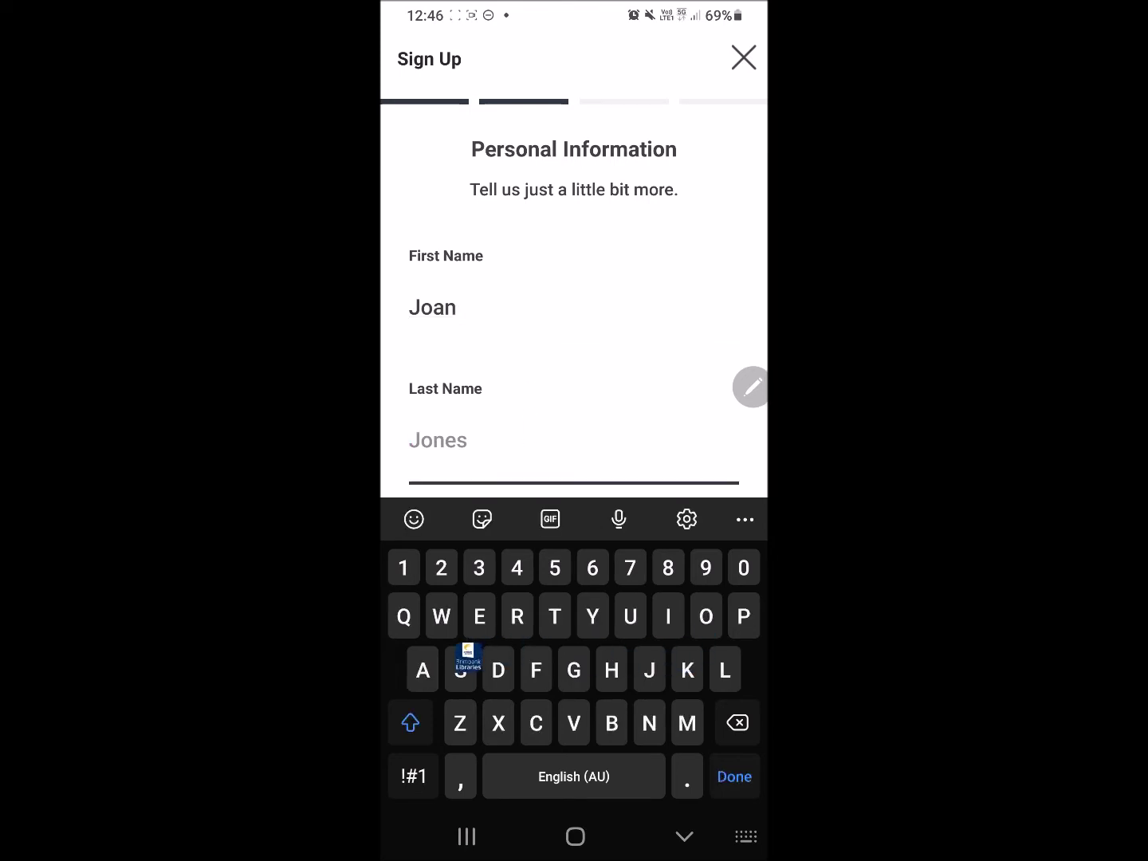
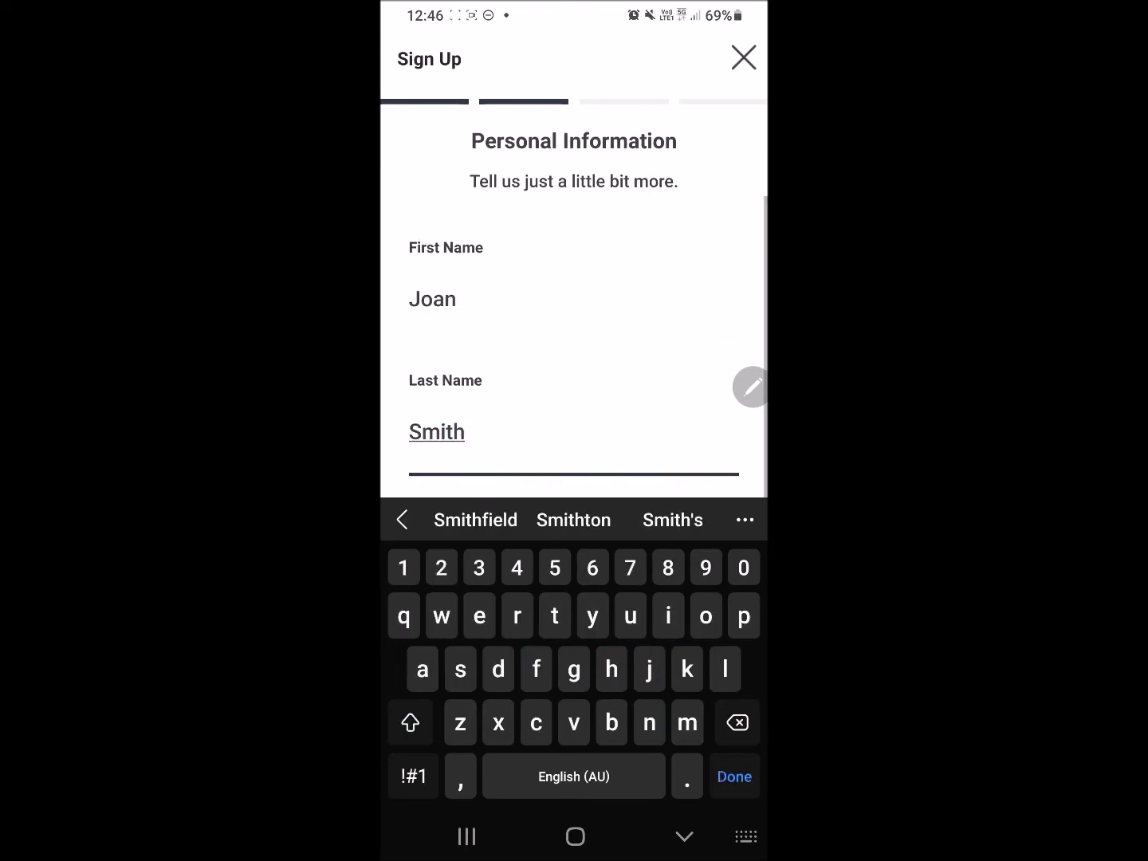
left_click(732, 770)
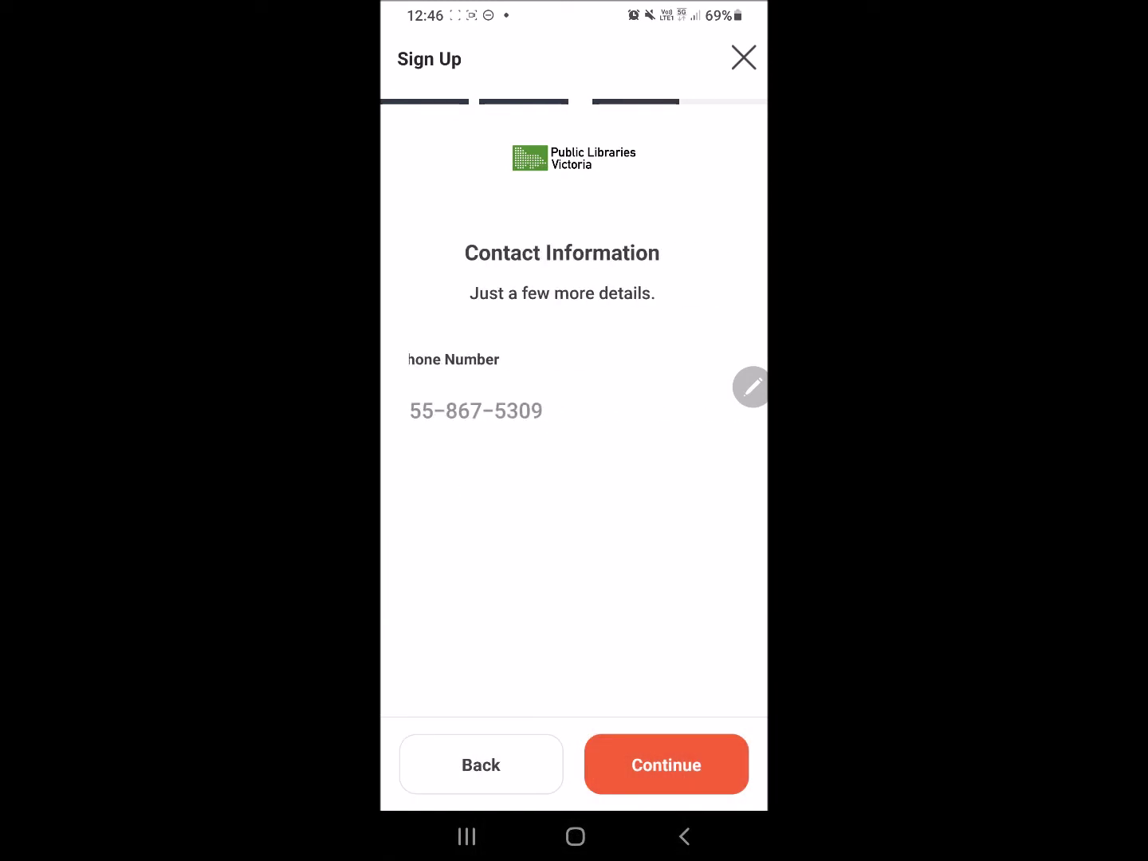
left_click(574, 408)
type("924")
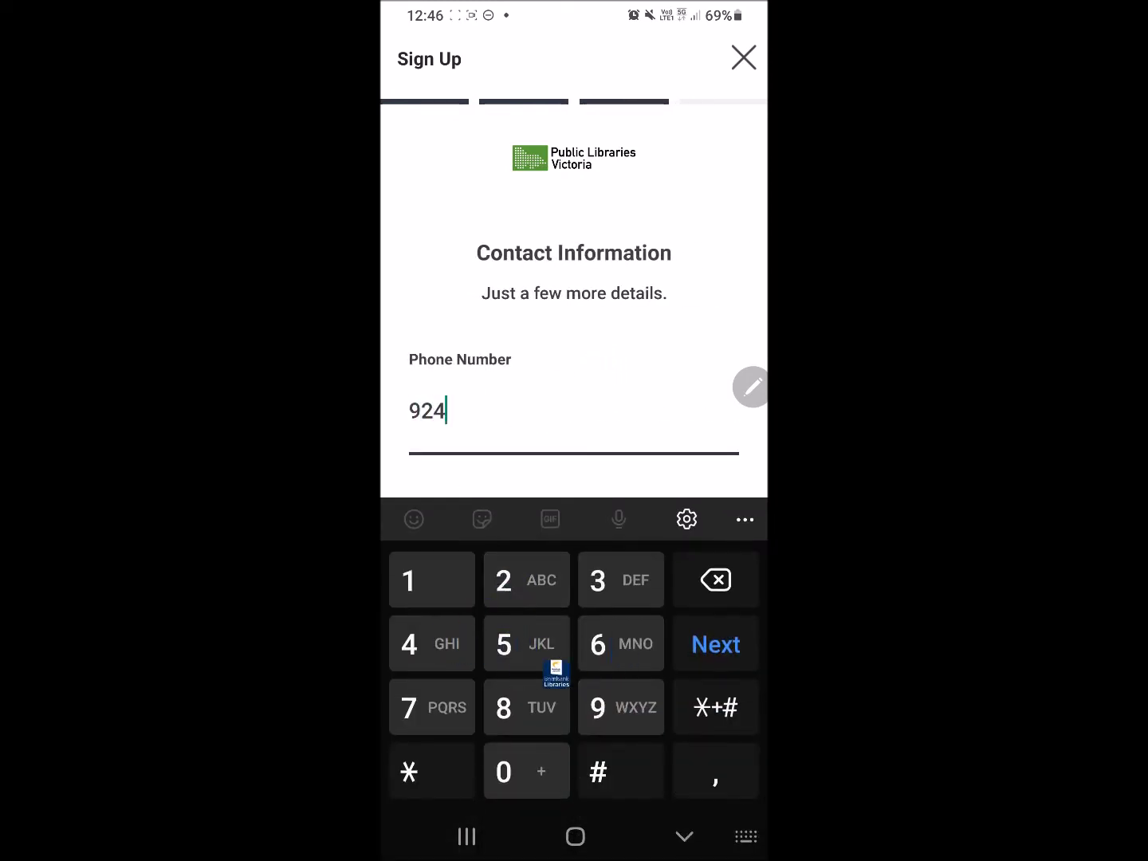
type("94640")
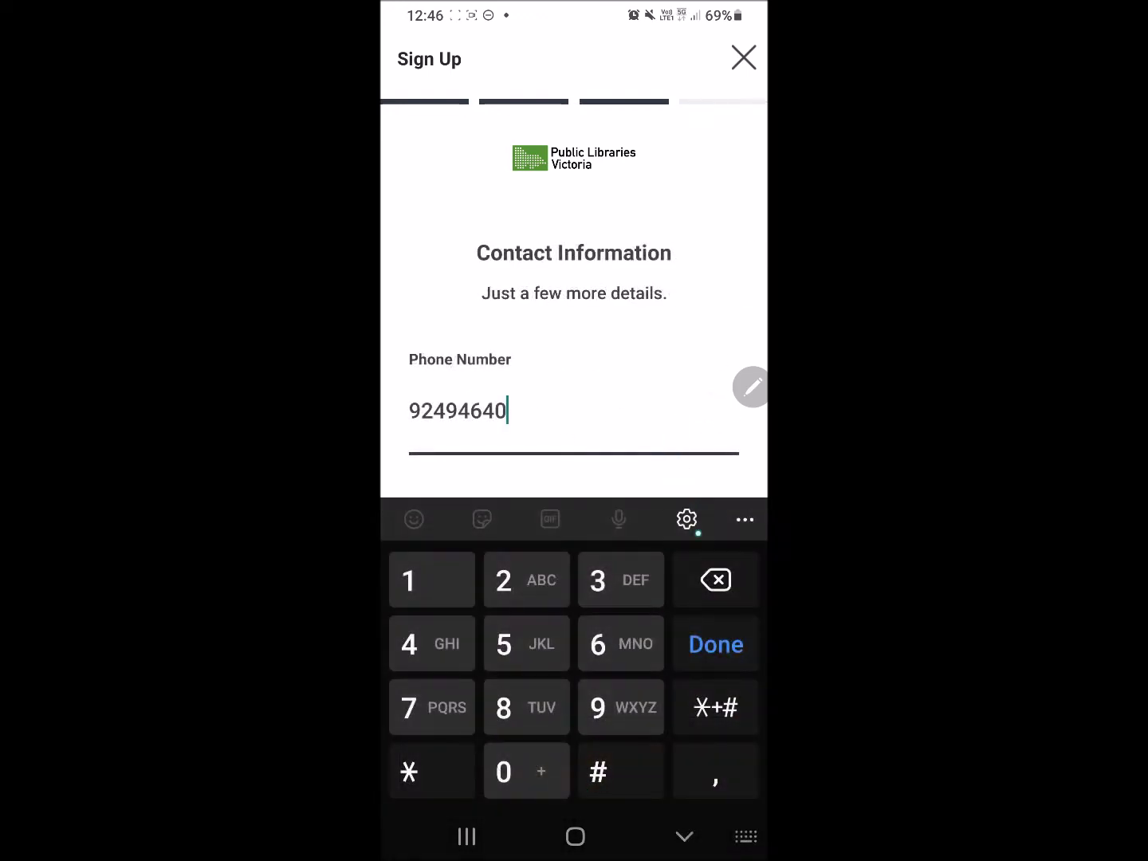
left_click(716, 645)
left_click(666, 765)
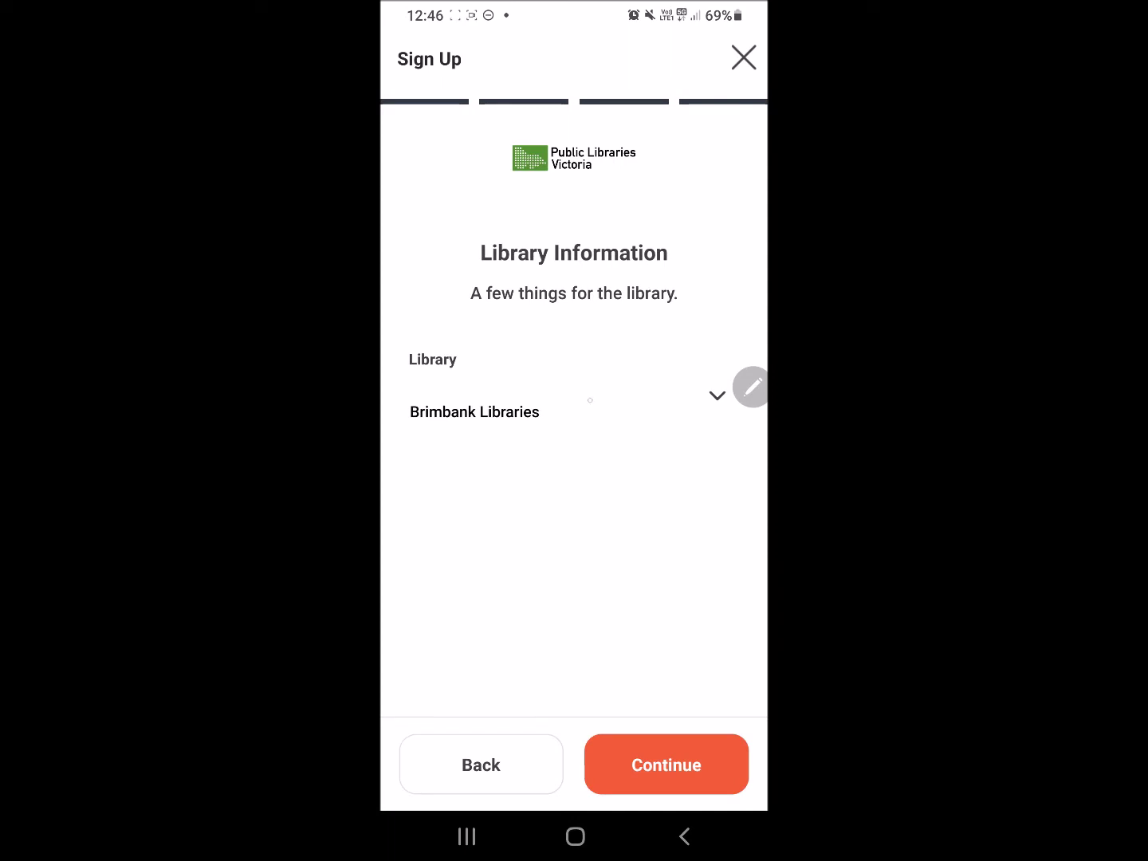
Choose Brimbank Libraries as the library, continue, and open the reader's age list.
left_click(661, 376)
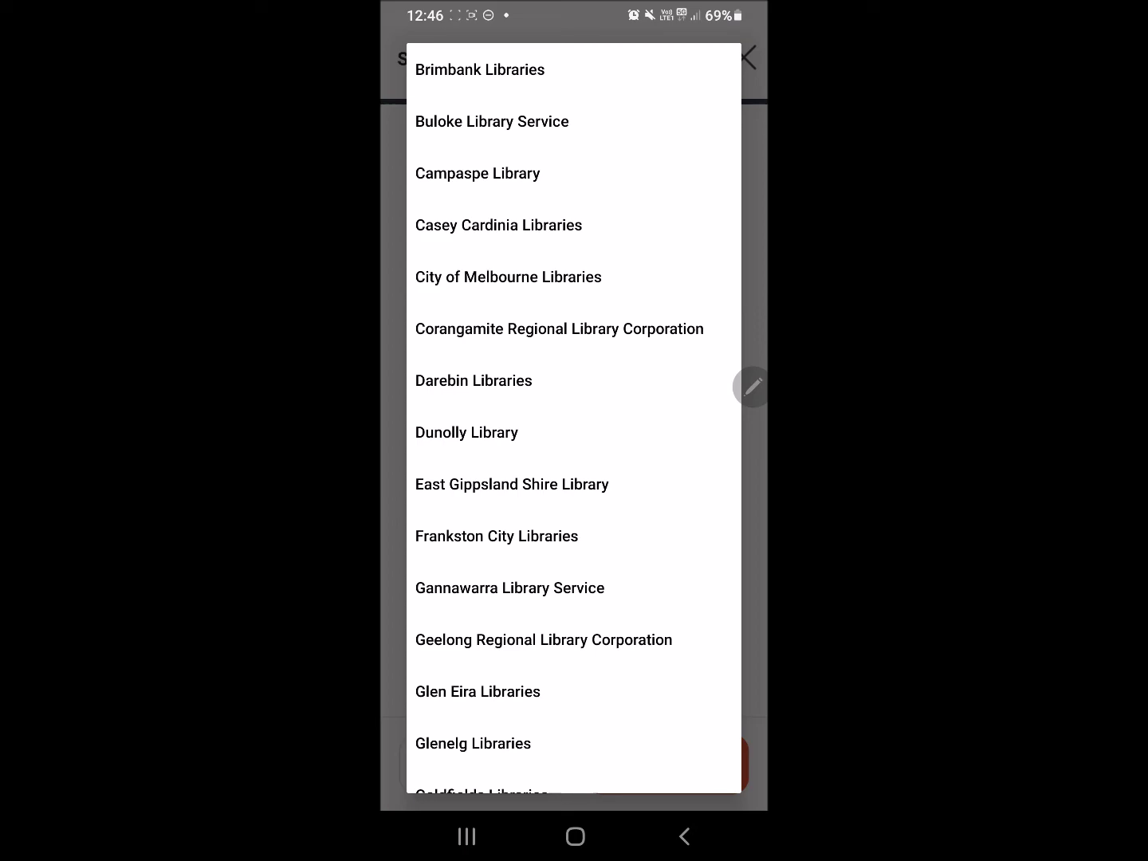
scroll(556, 182, "up", 4)
left_click(548, 386)
left_click(666, 764)
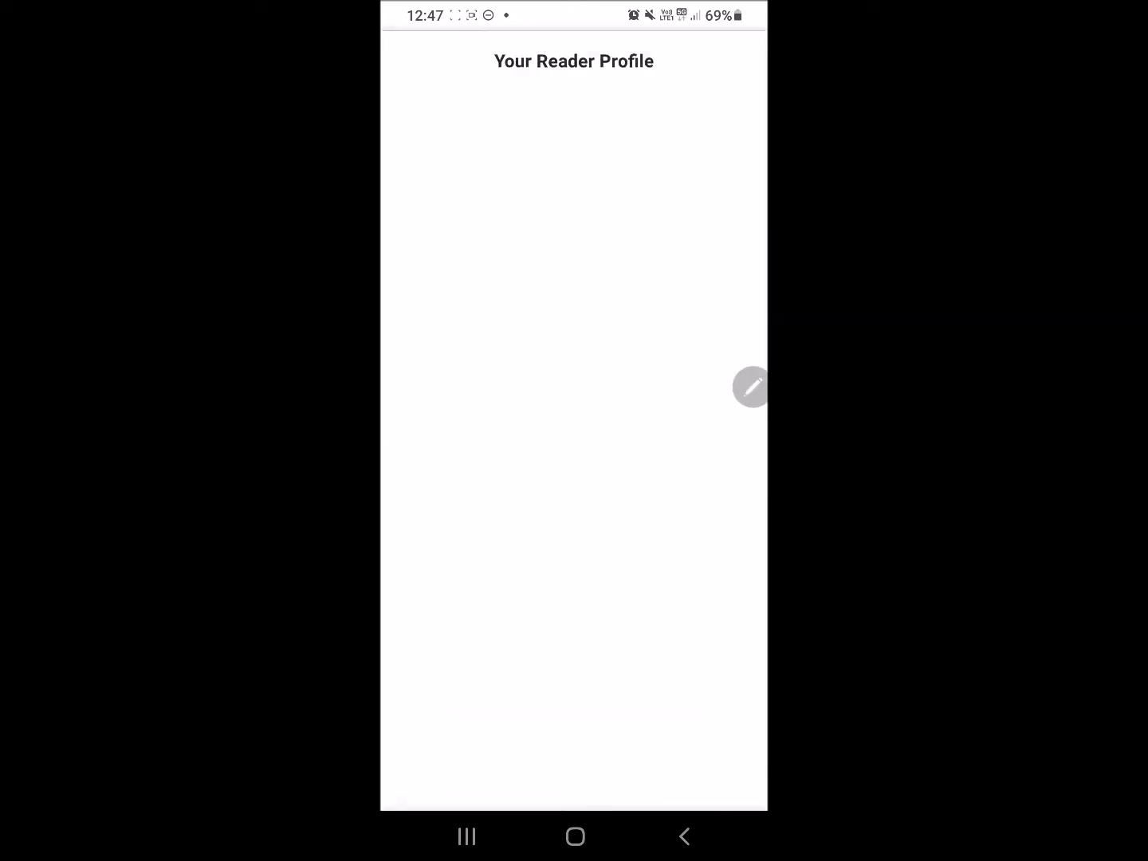
left_click(603, 611)
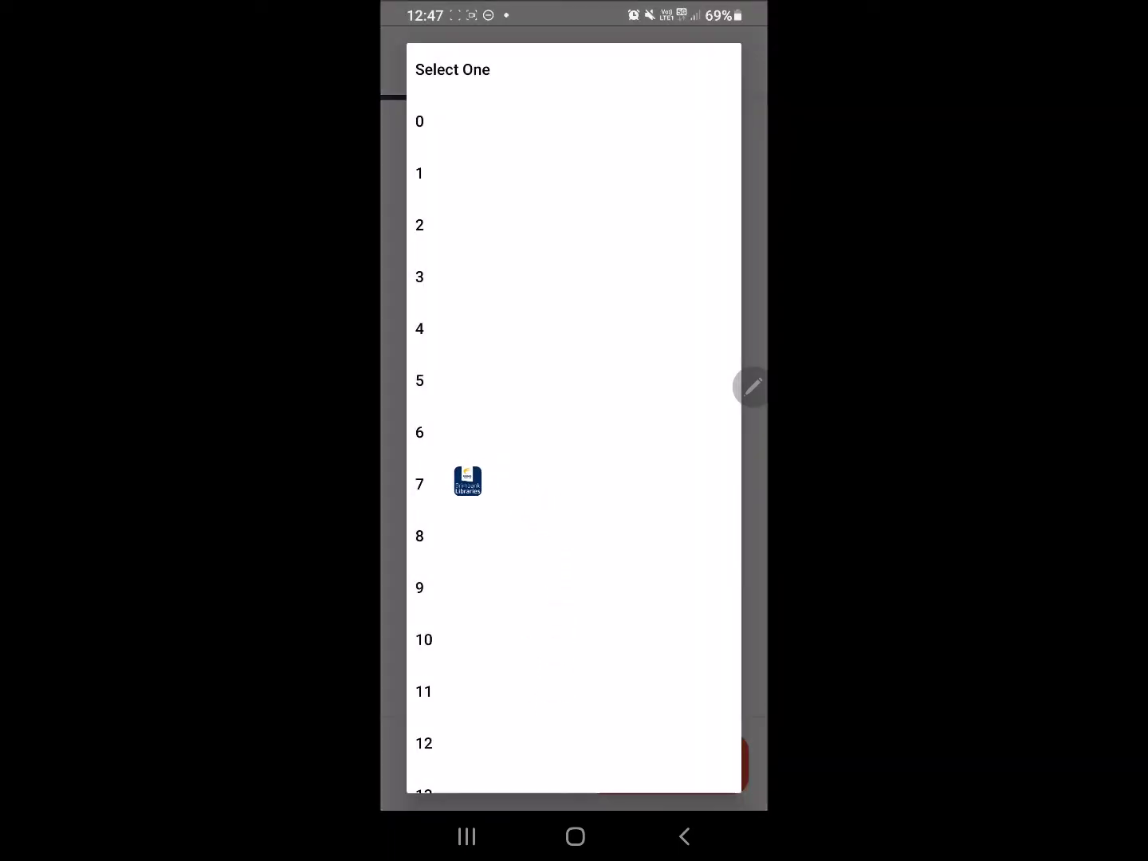
Pick age 7, skip the profile photo, and start registering for the 2021/22 Big Summer Read.
left_click(457, 485)
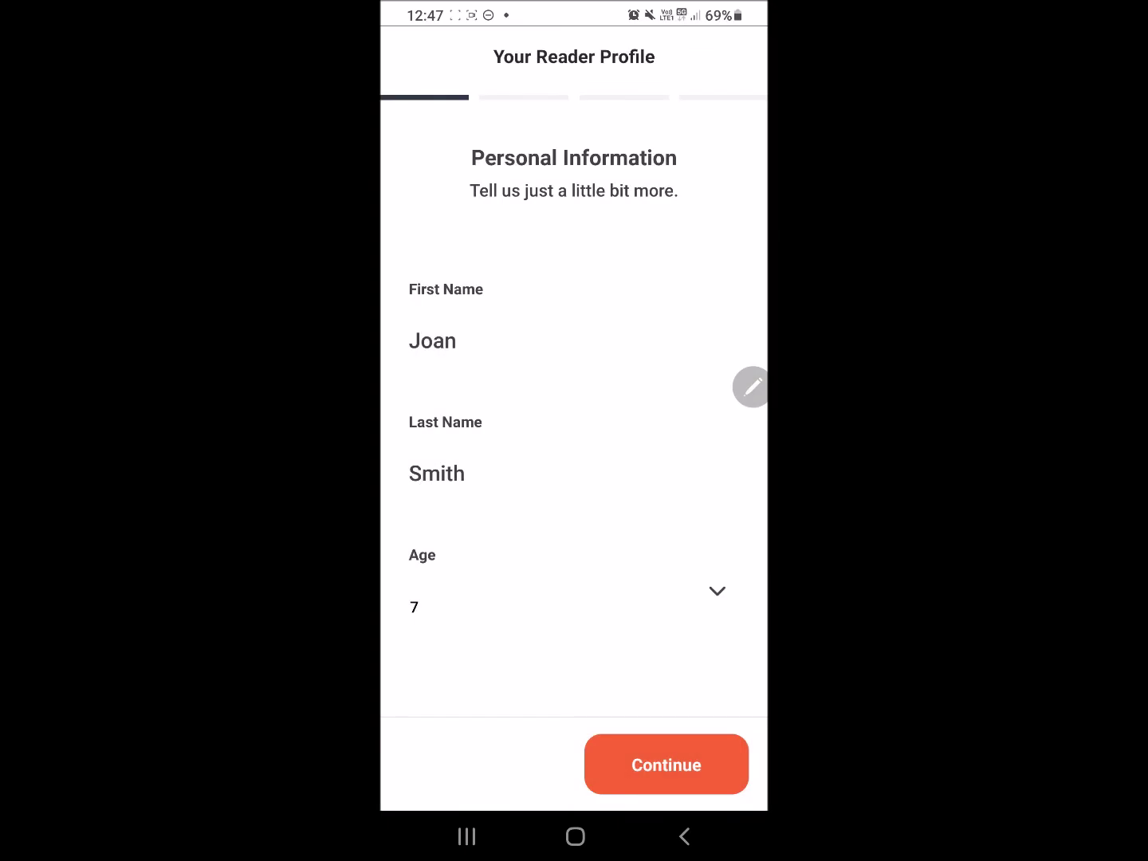
left_click(666, 764)
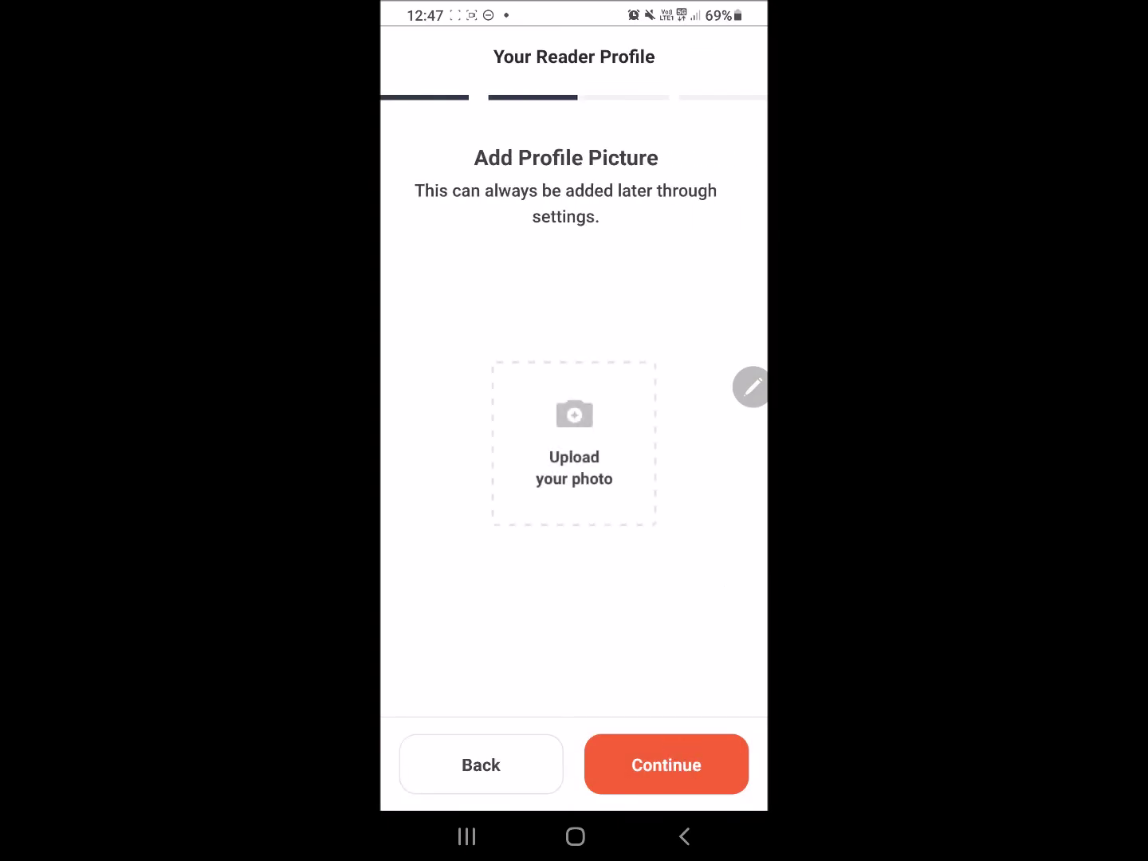
left_click(667, 765)
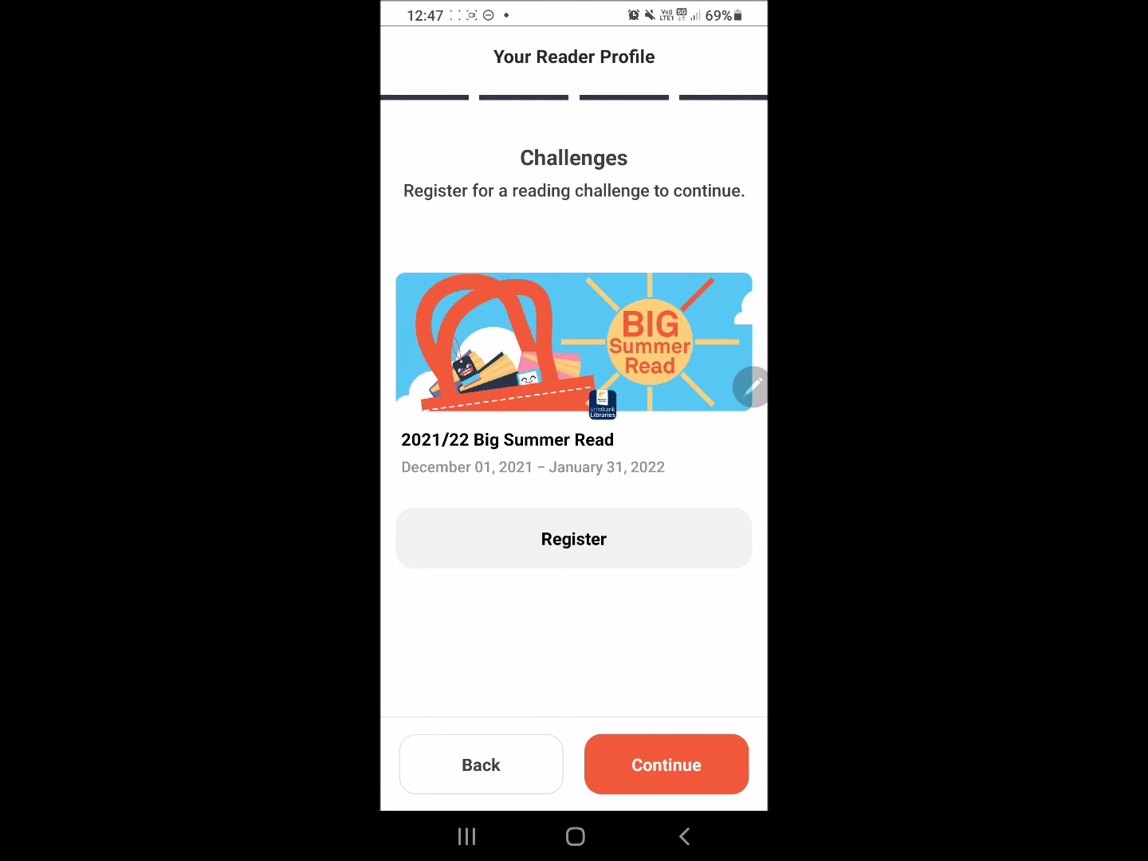
left_click(574, 538)
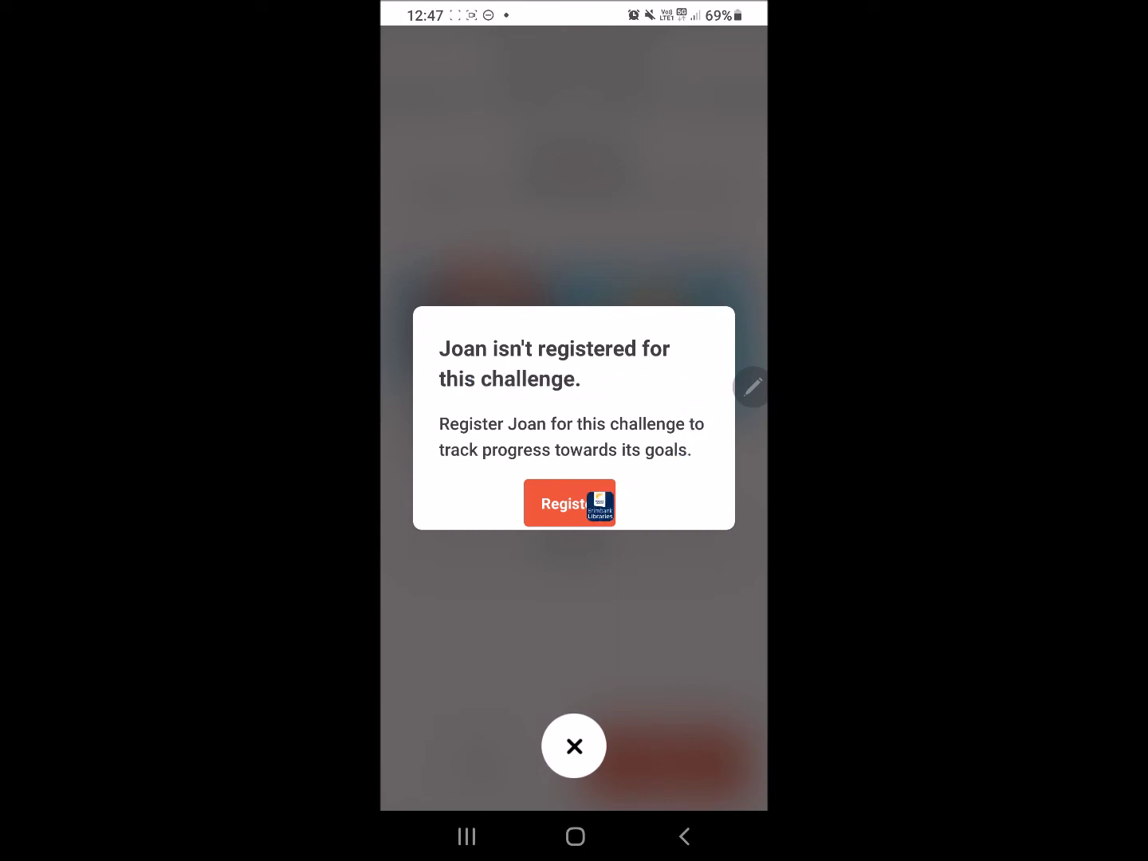
Confirm Joan's 2021/22 Big Summer Read registration and continue to the Home screen.
left_click(566, 493)
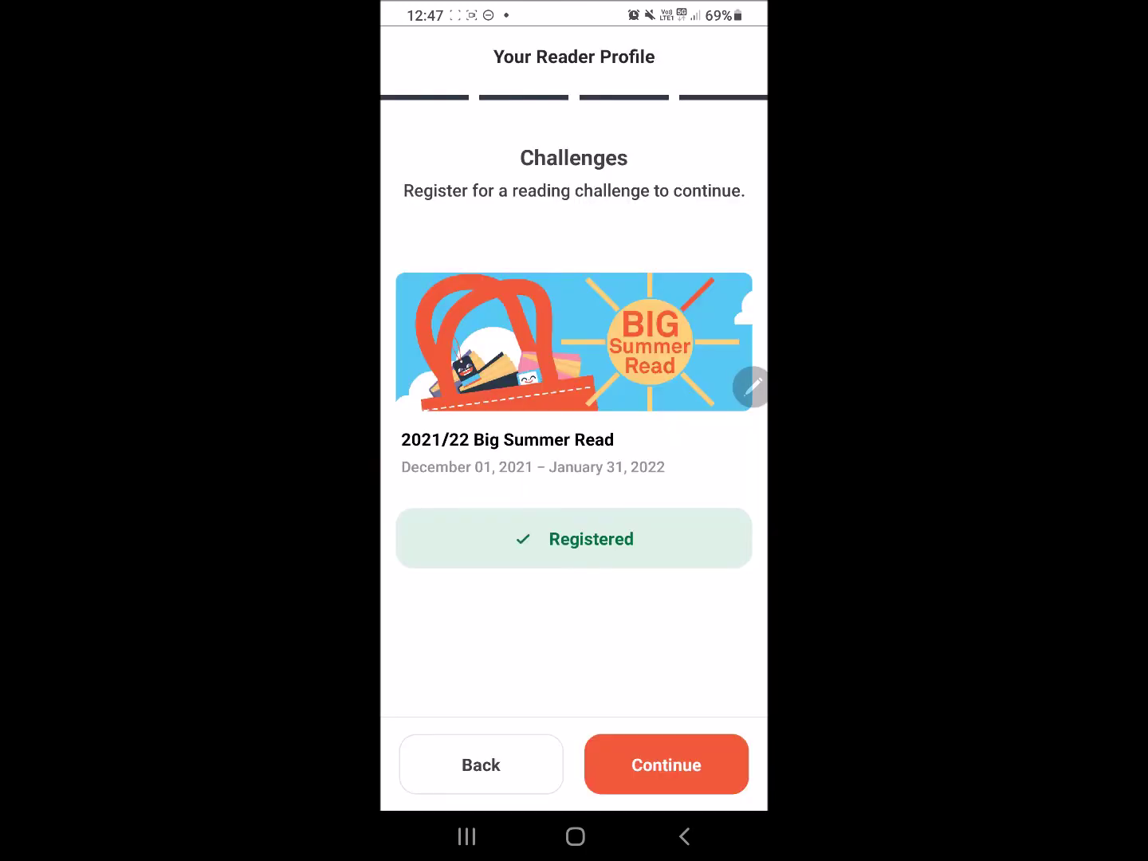
left_click(686, 764)
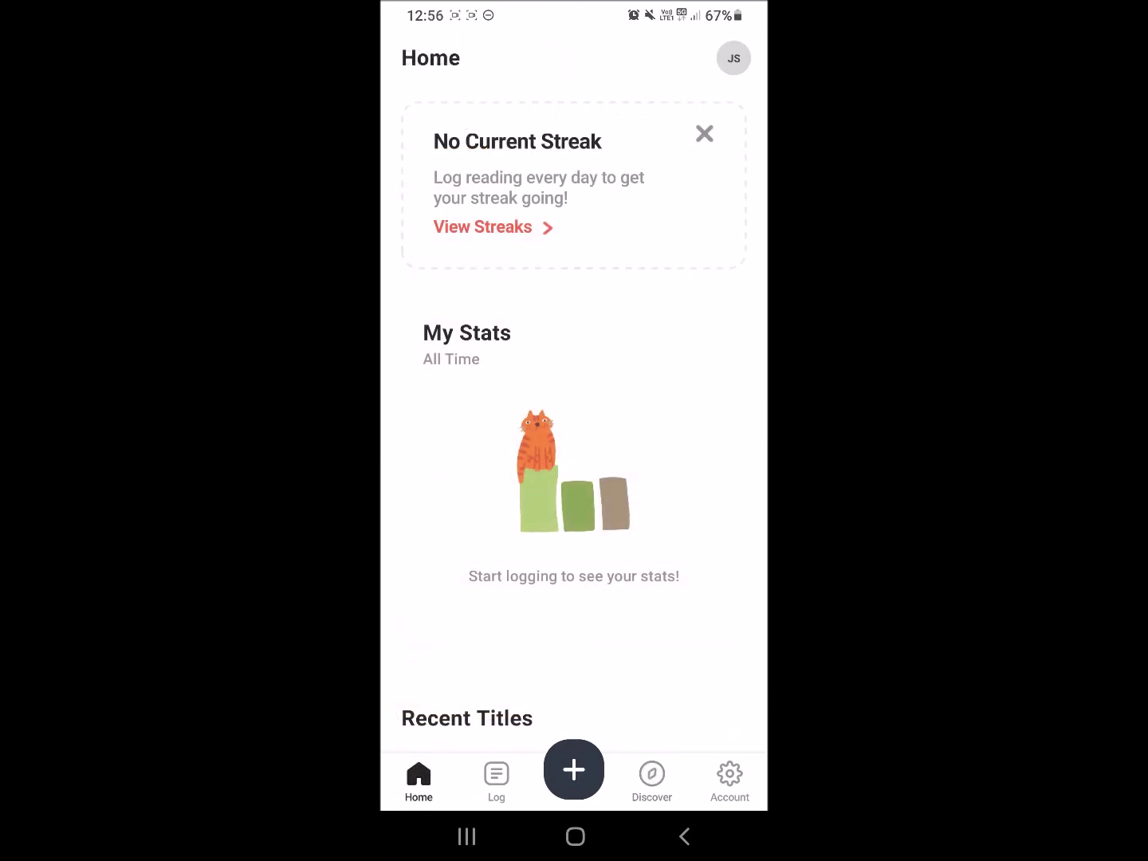
left_click(730, 779)
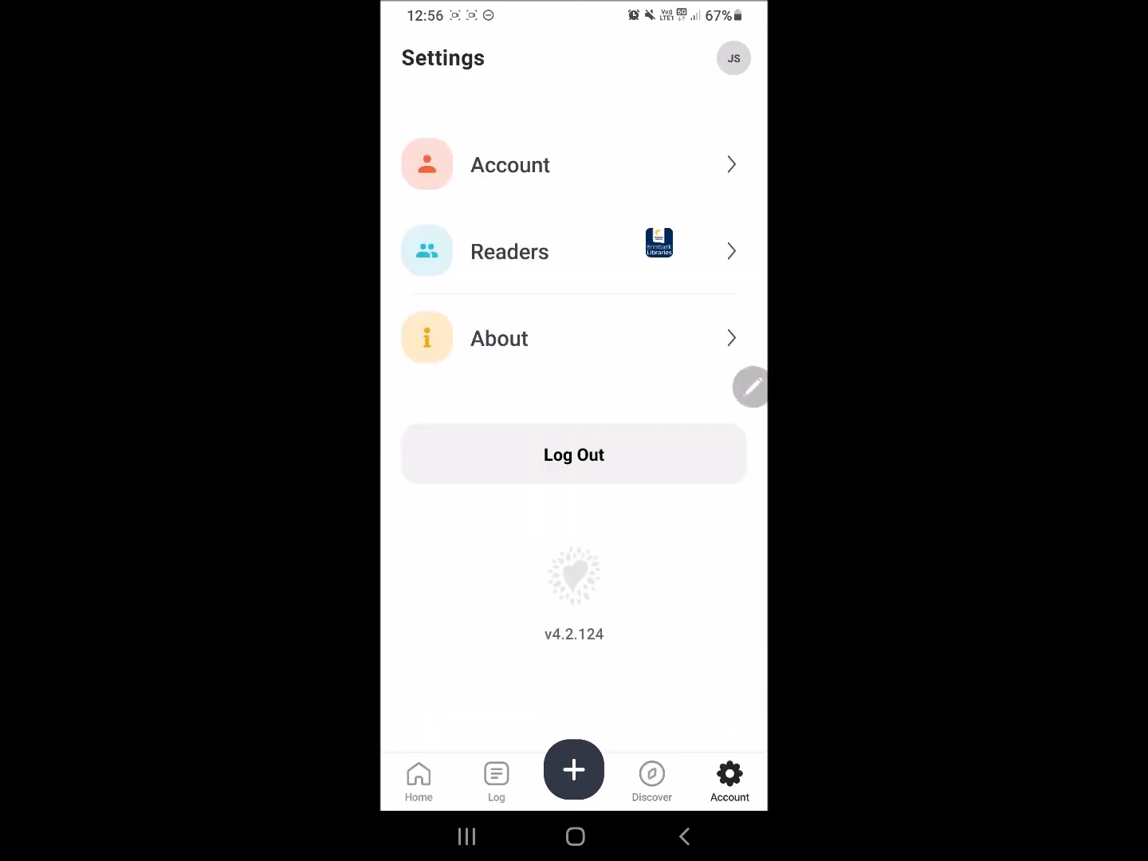
left_click(509, 251)
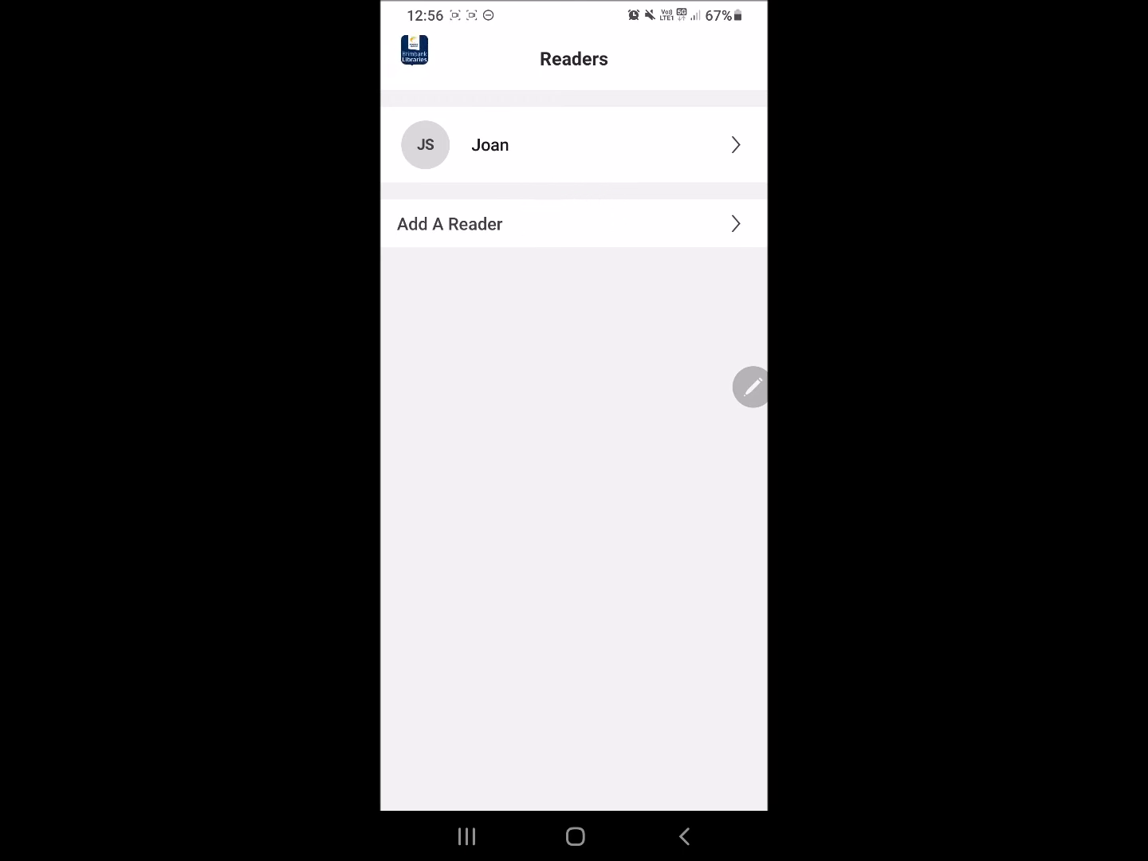
left_click(411, 59)
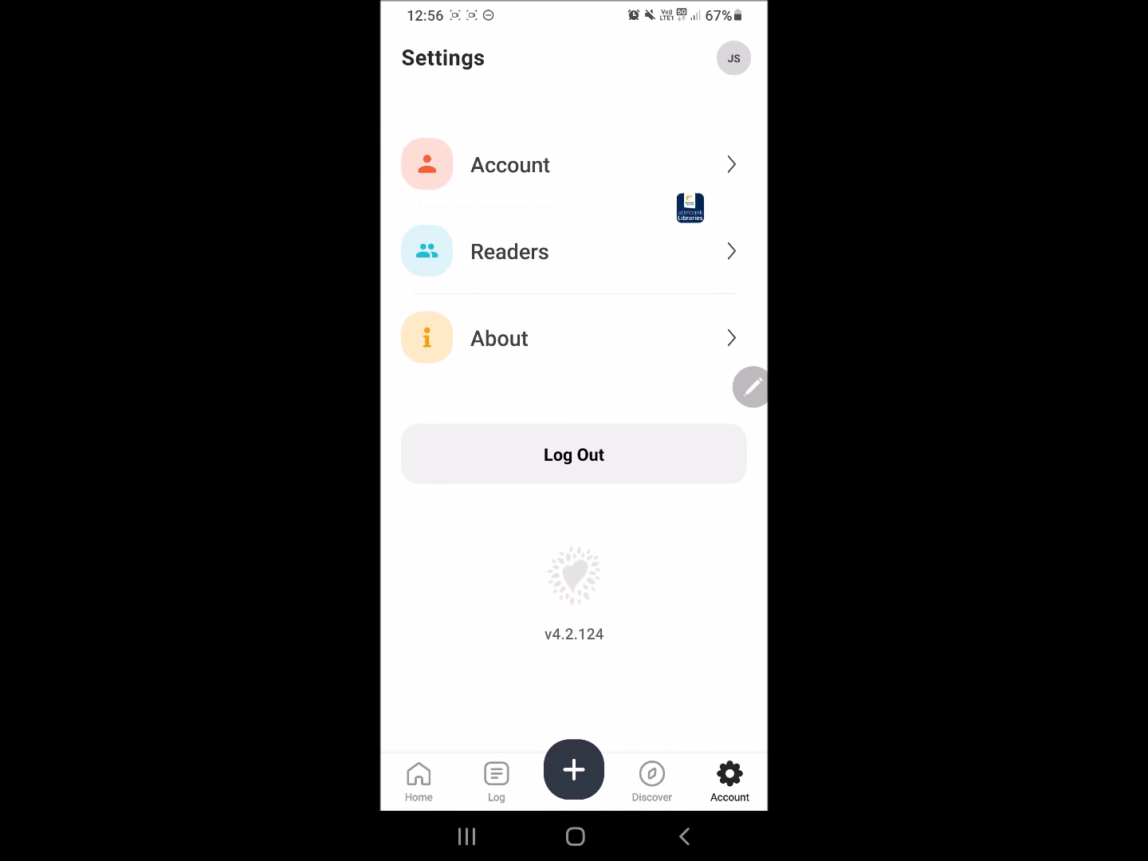
left_click(420, 777)
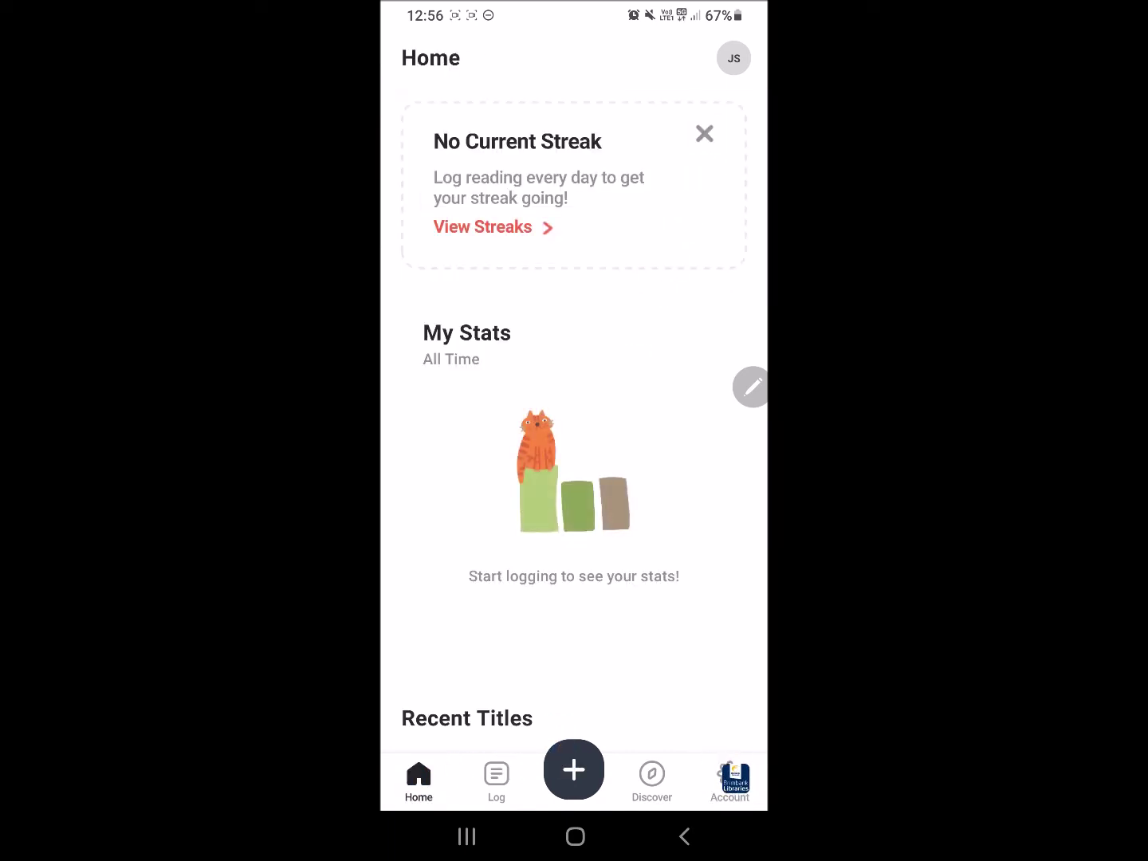
left_click(730, 777)
left_click(510, 251)
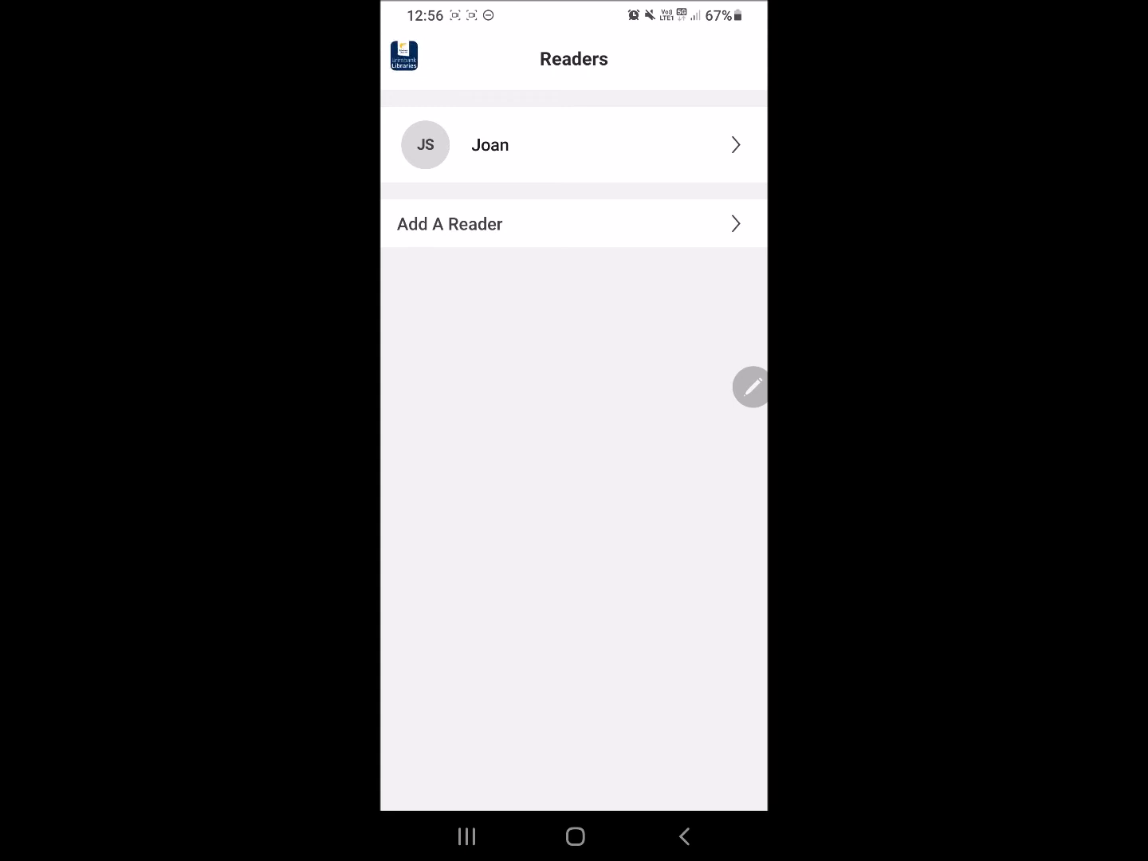
left_click(408, 59)
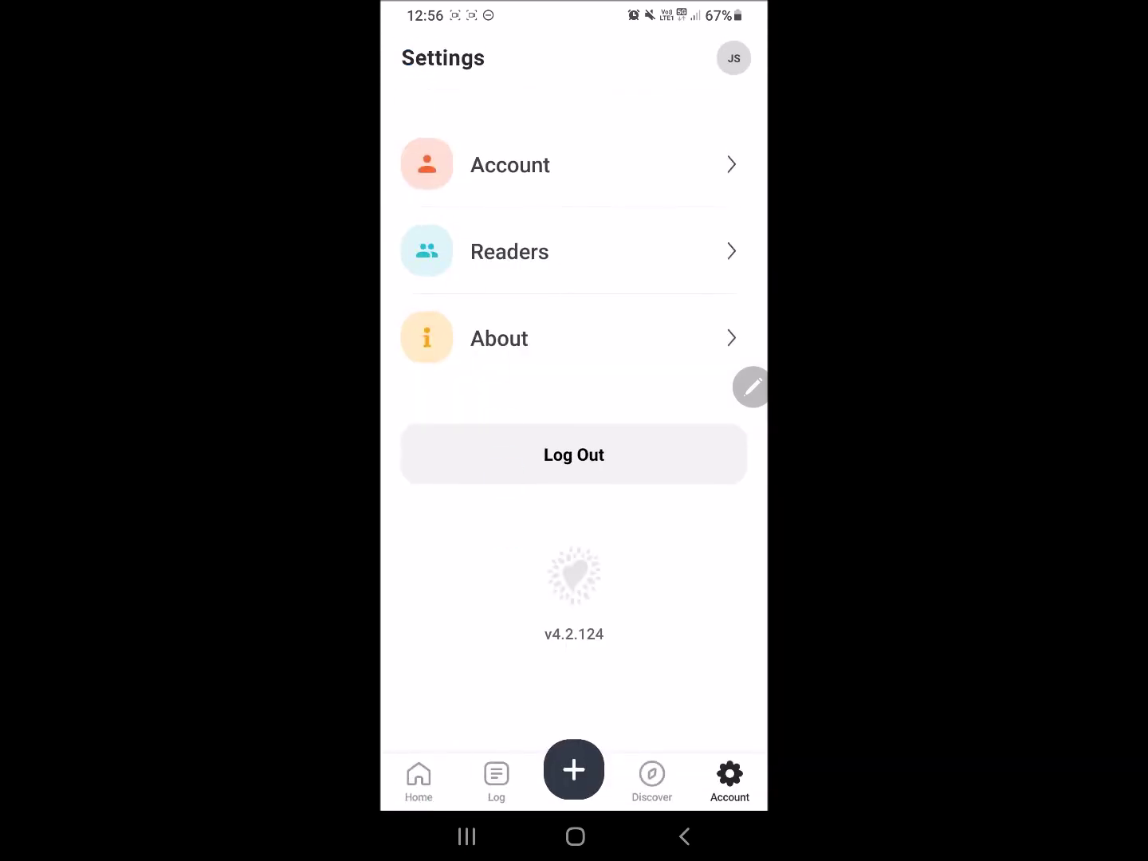
left_click(417, 779)
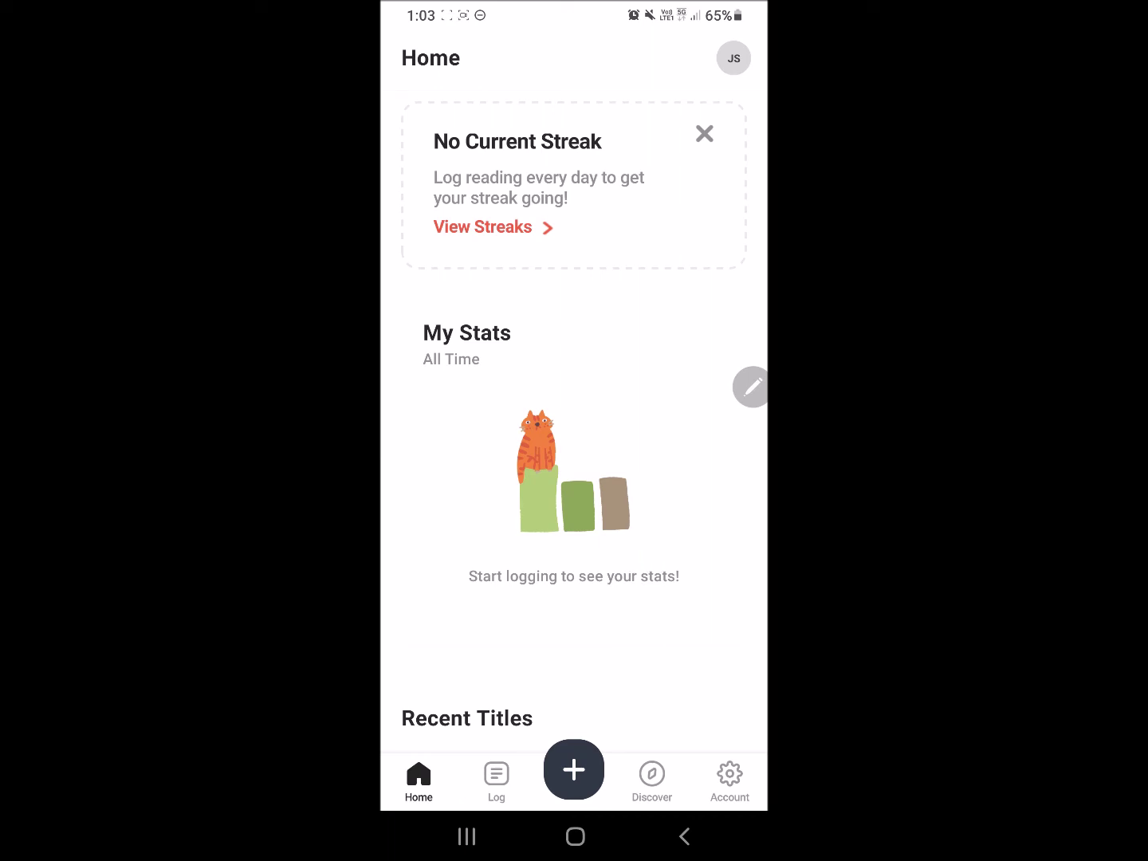
From Discover, open the 2021/22 Big Summer Read to see 1 badge and 0 of 50 books.
left_click(653, 777)
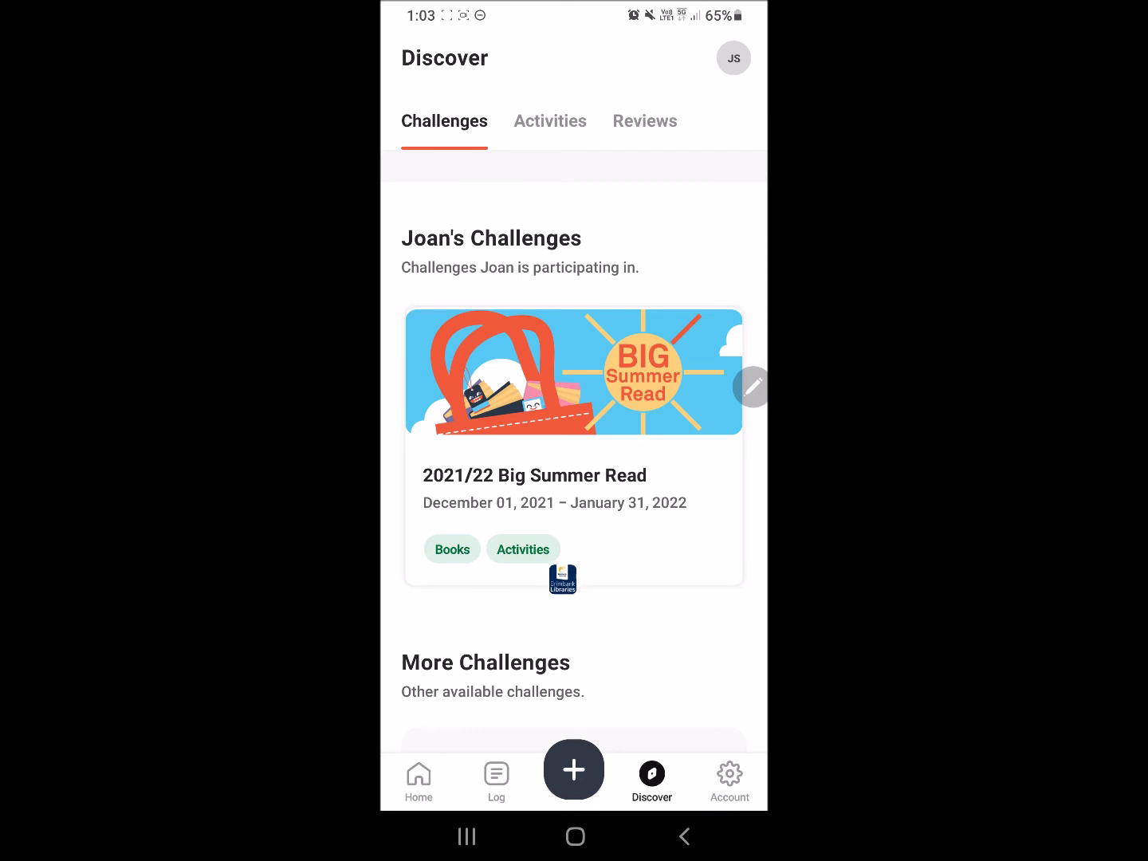
scroll(574, 449, "down", 3)
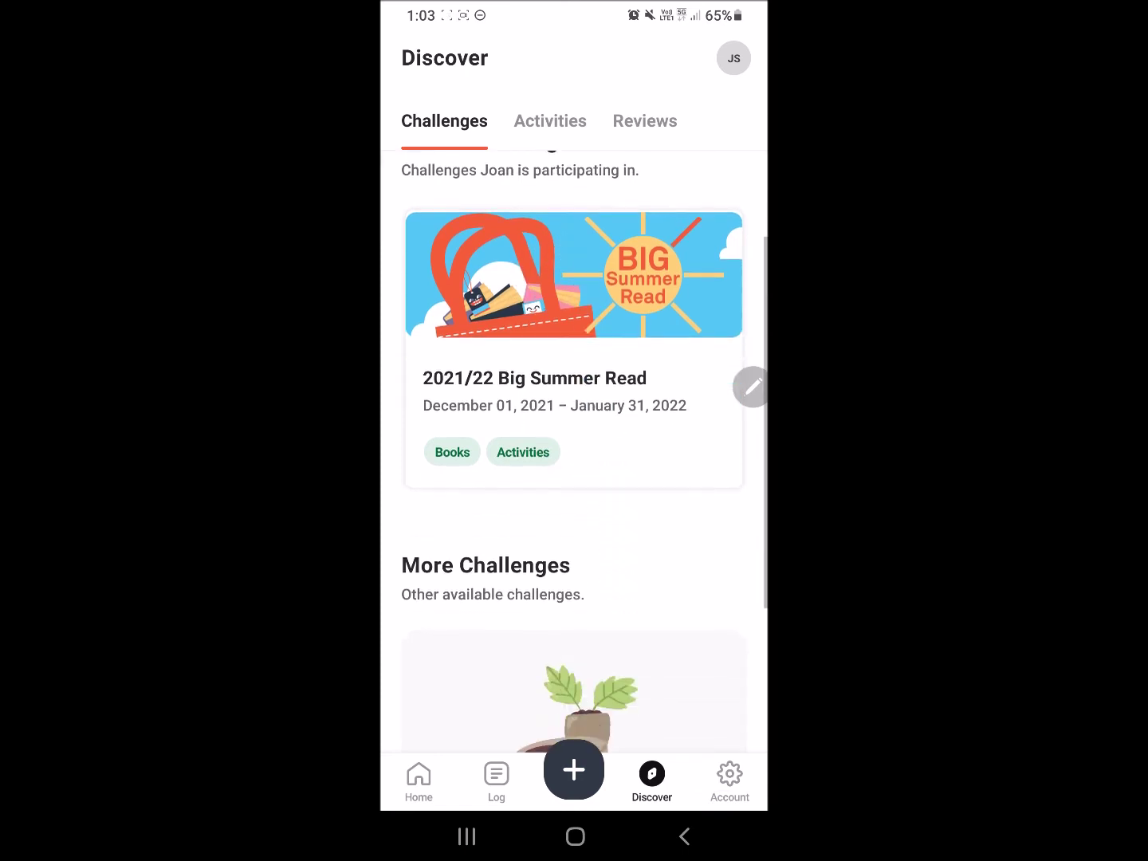
scroll(574, 449, "up", 3)
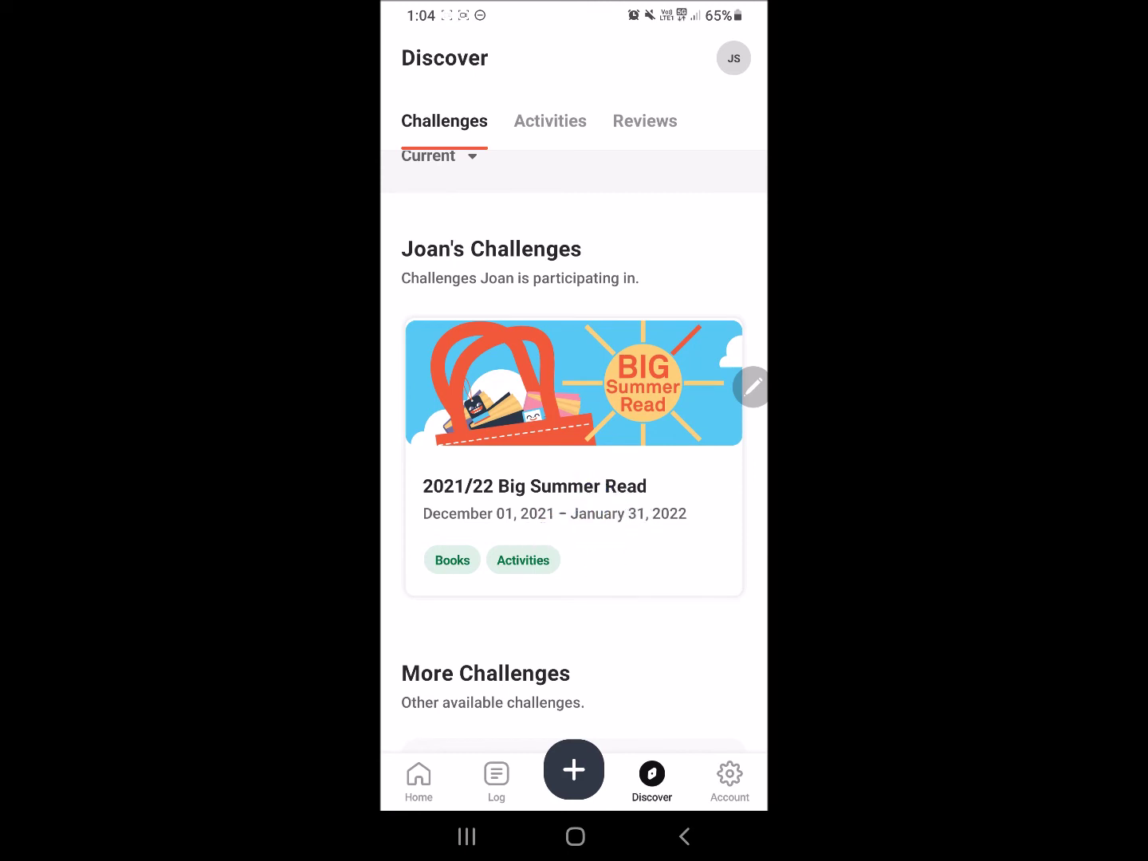
left_click(574, 484)
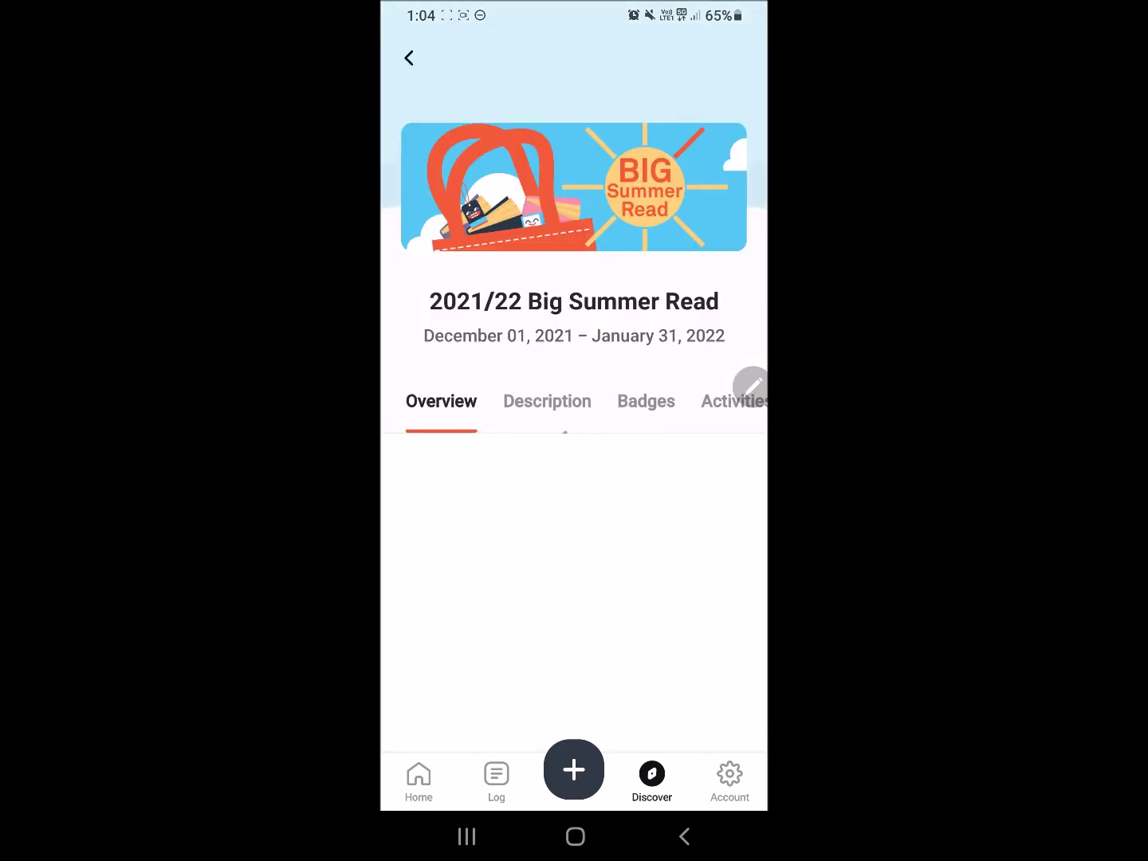
scroll(574, 422, "down", 2)
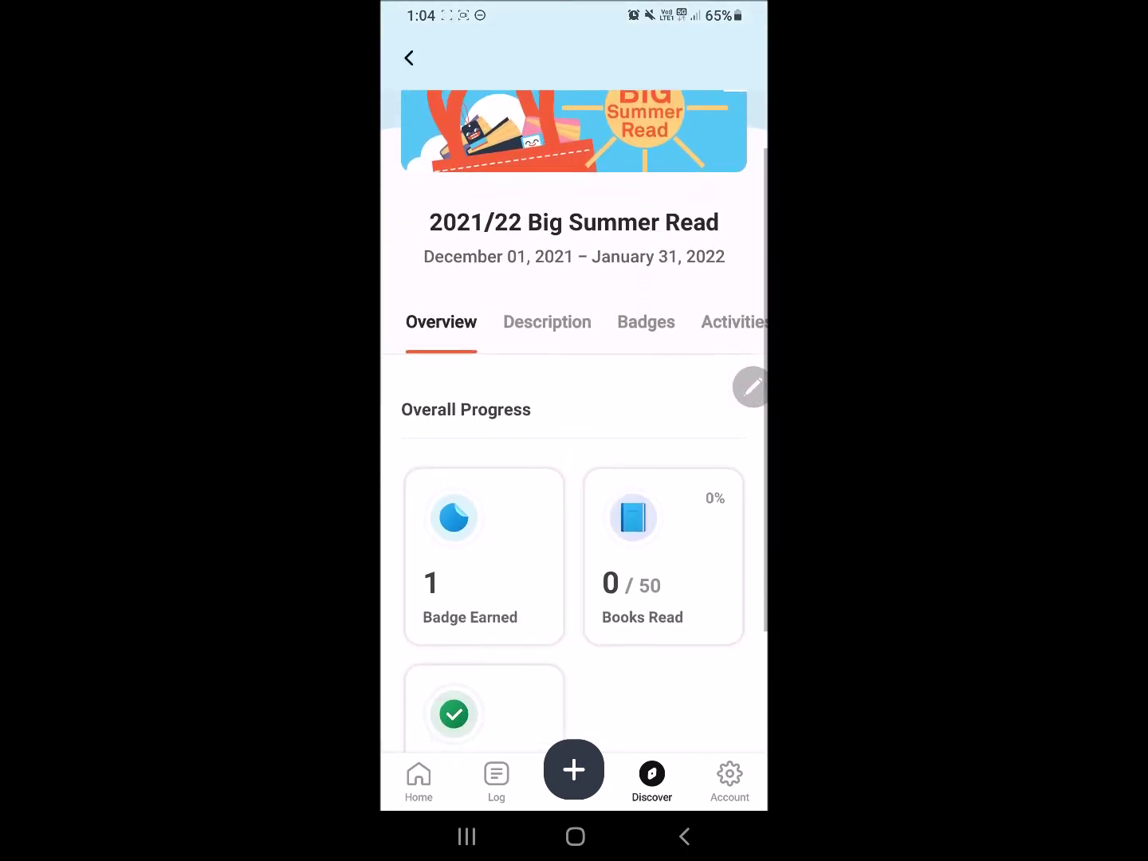
scroll(488, 431, "down", 2)
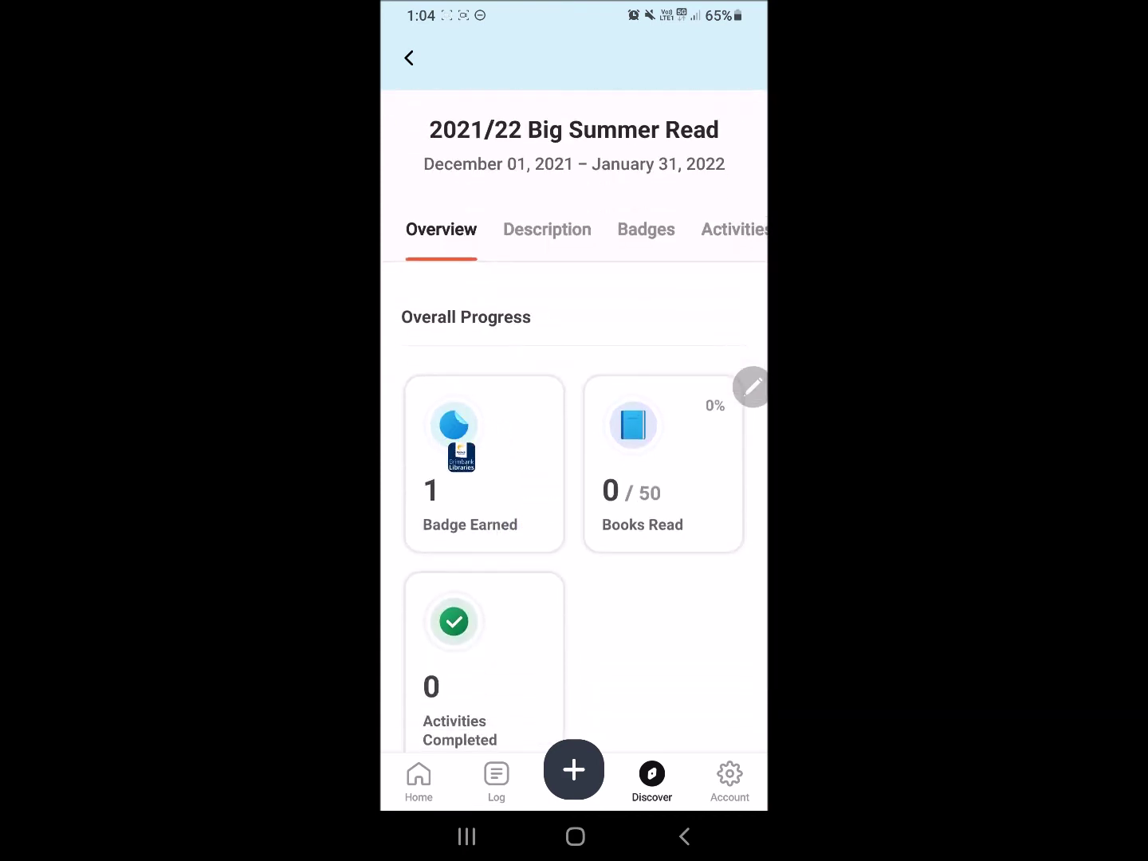
scroll(574, 422, "down", 2)
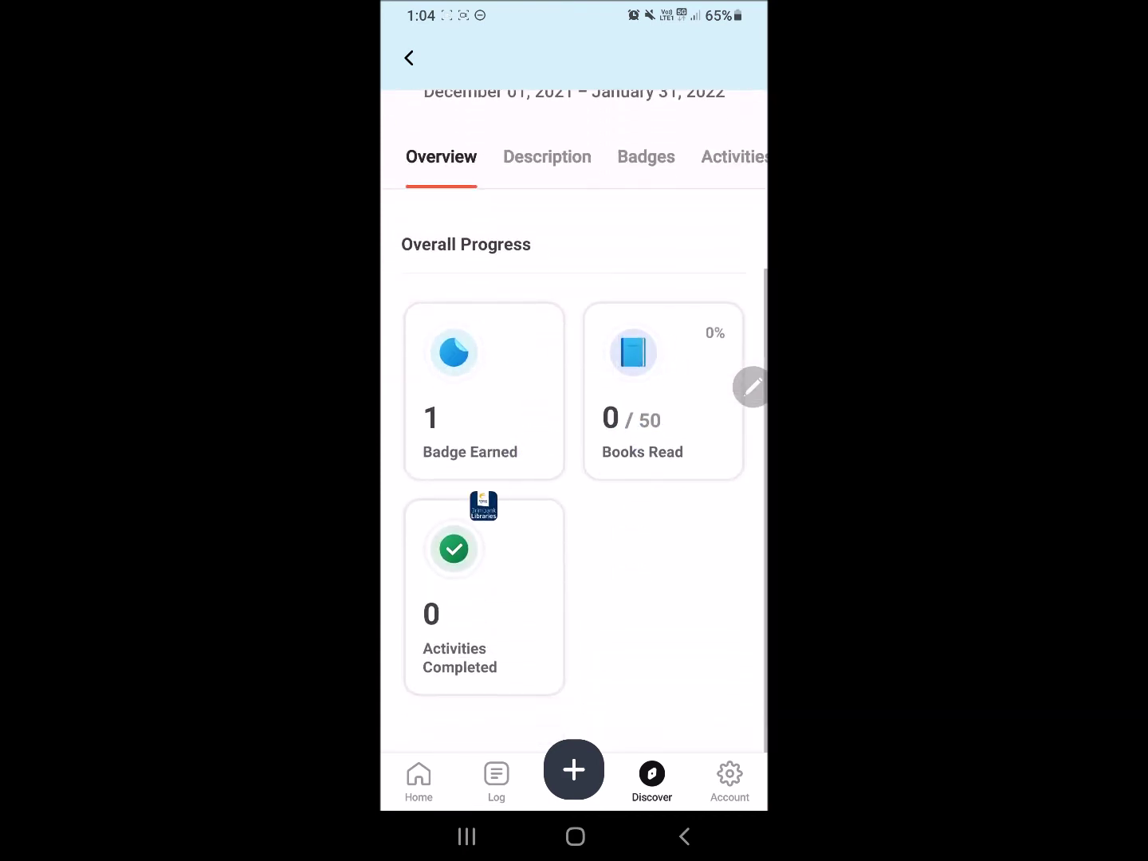
scroll(589, 328, "up", 5)
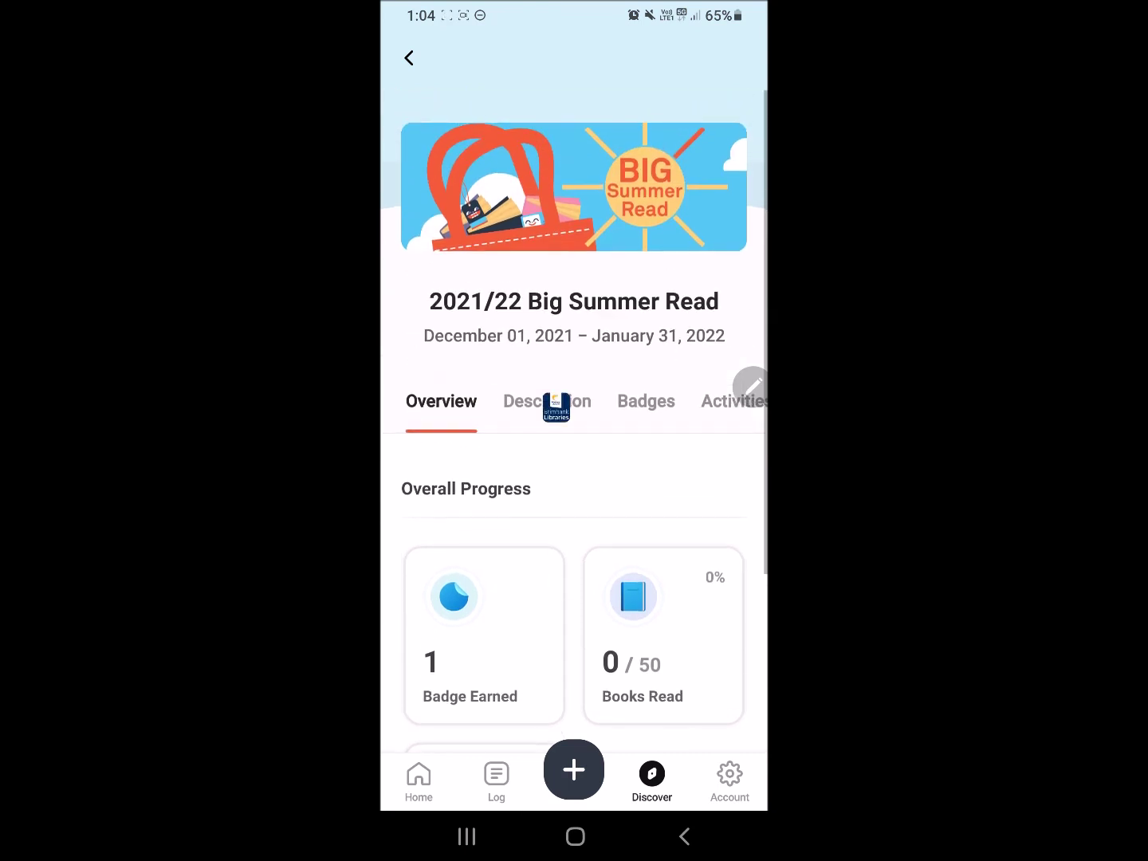
Browse the Description, Badges and Activities tabs, view the Angela badge, then Certificates.
left_click(557, 404)
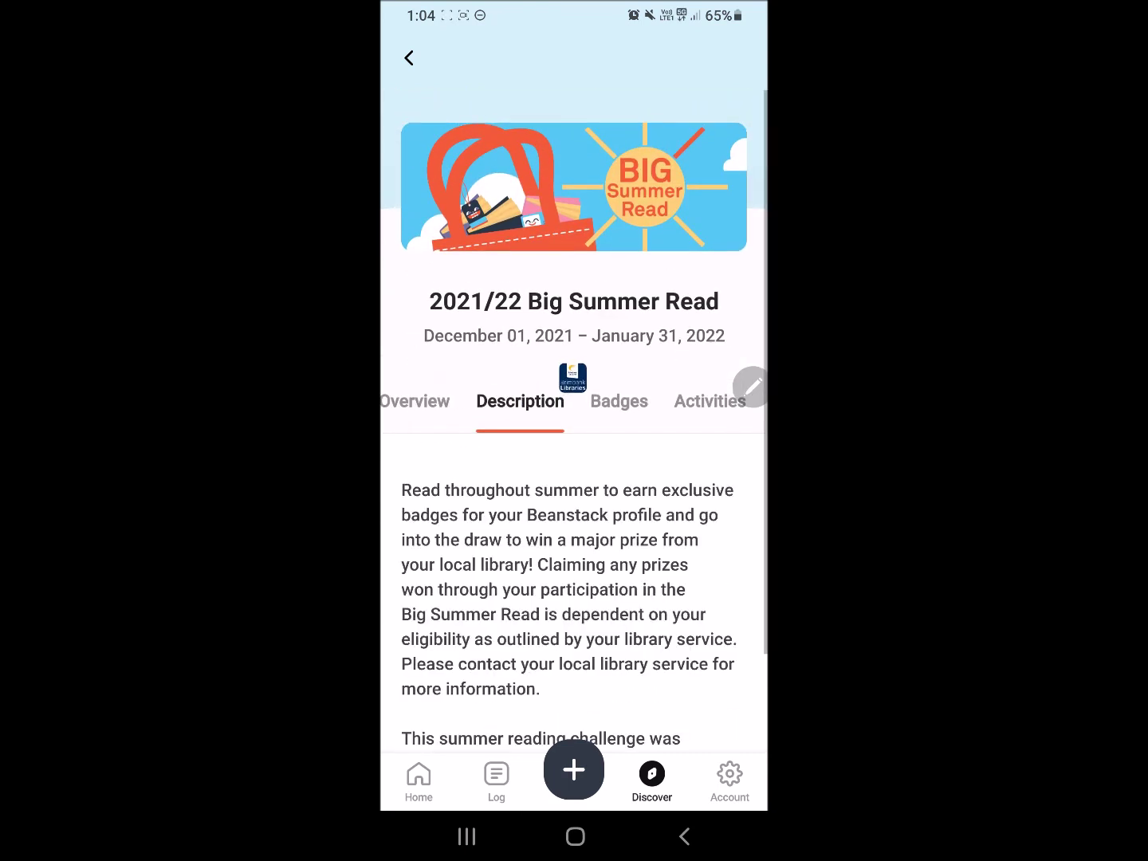
left_click(615, 400)
left_click(683, 400)
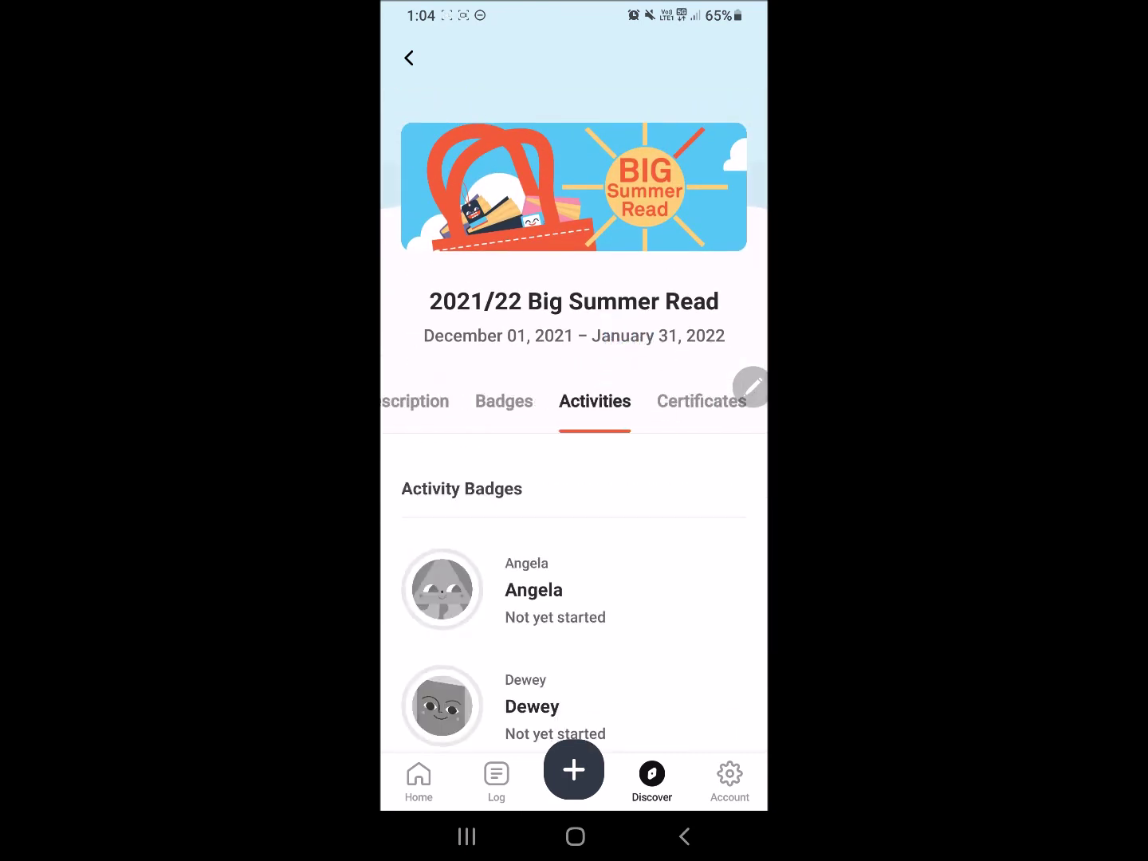
scroll(574, 583, "down", 2)
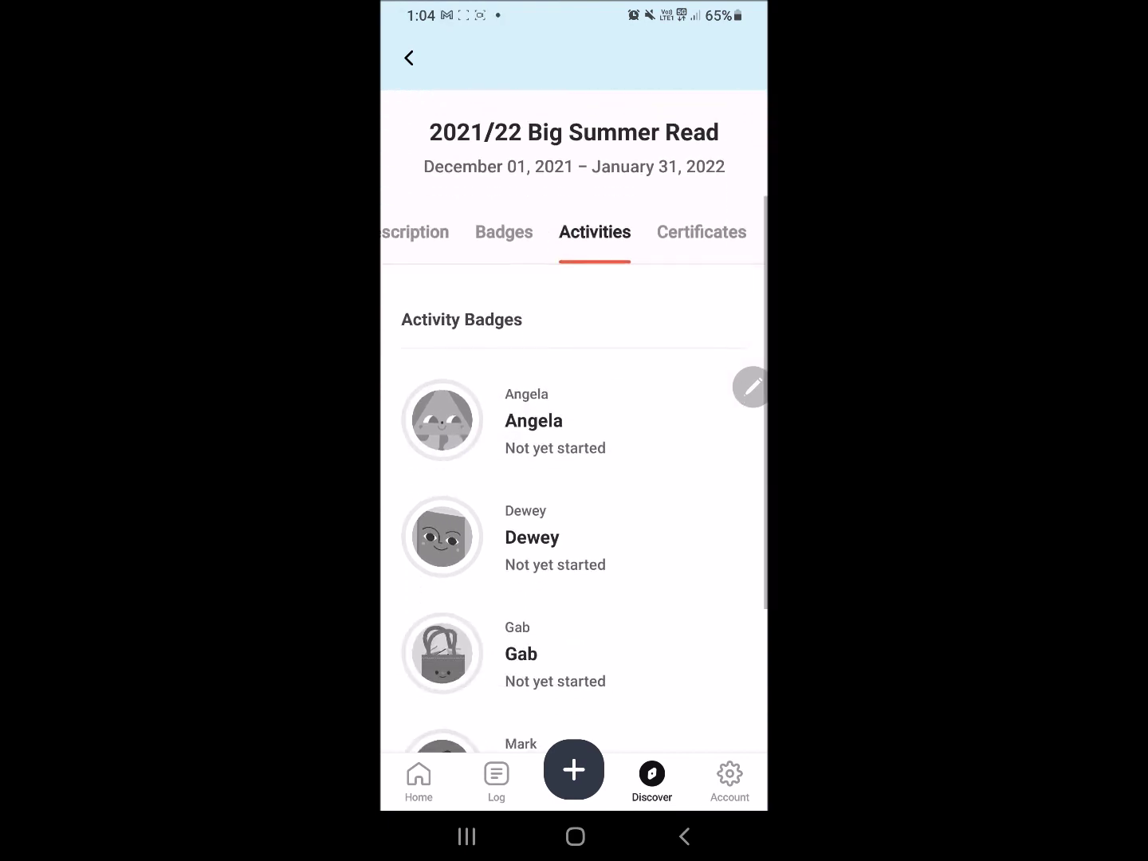
left_click(585, 391)
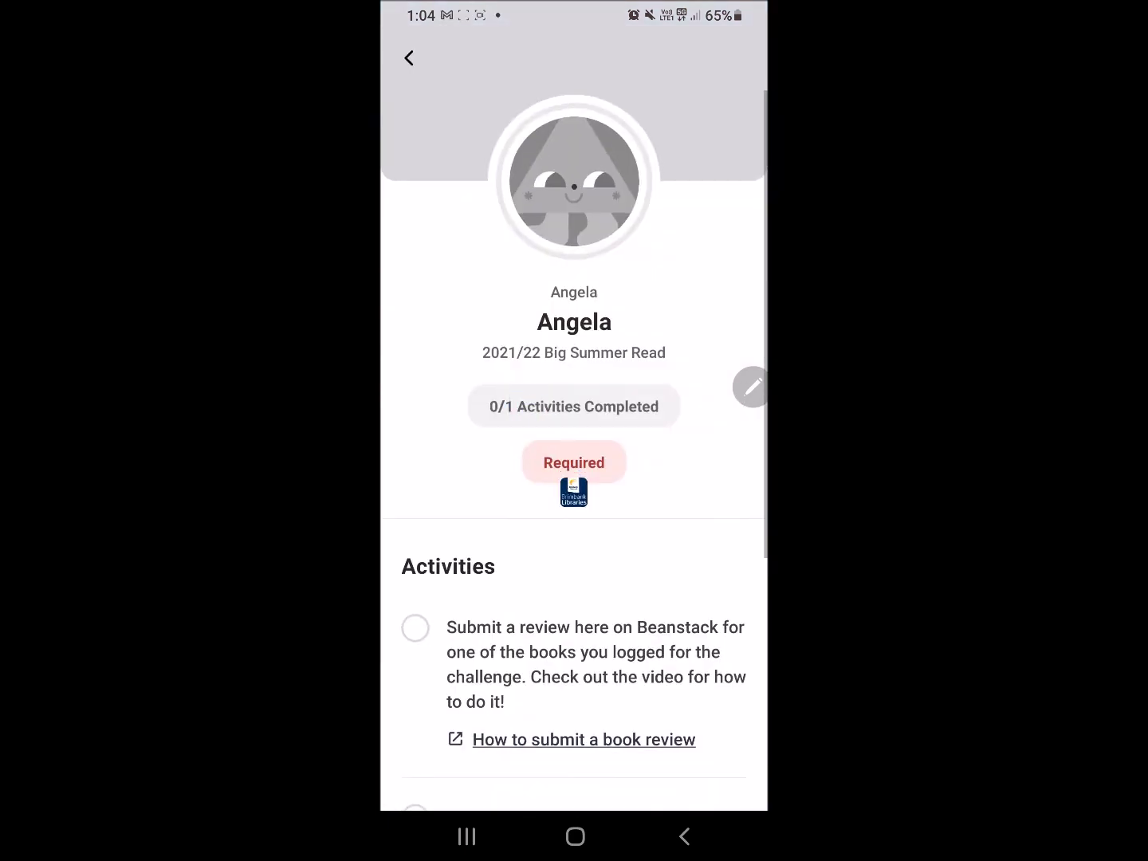
scroll(620, 538, "down", 5)
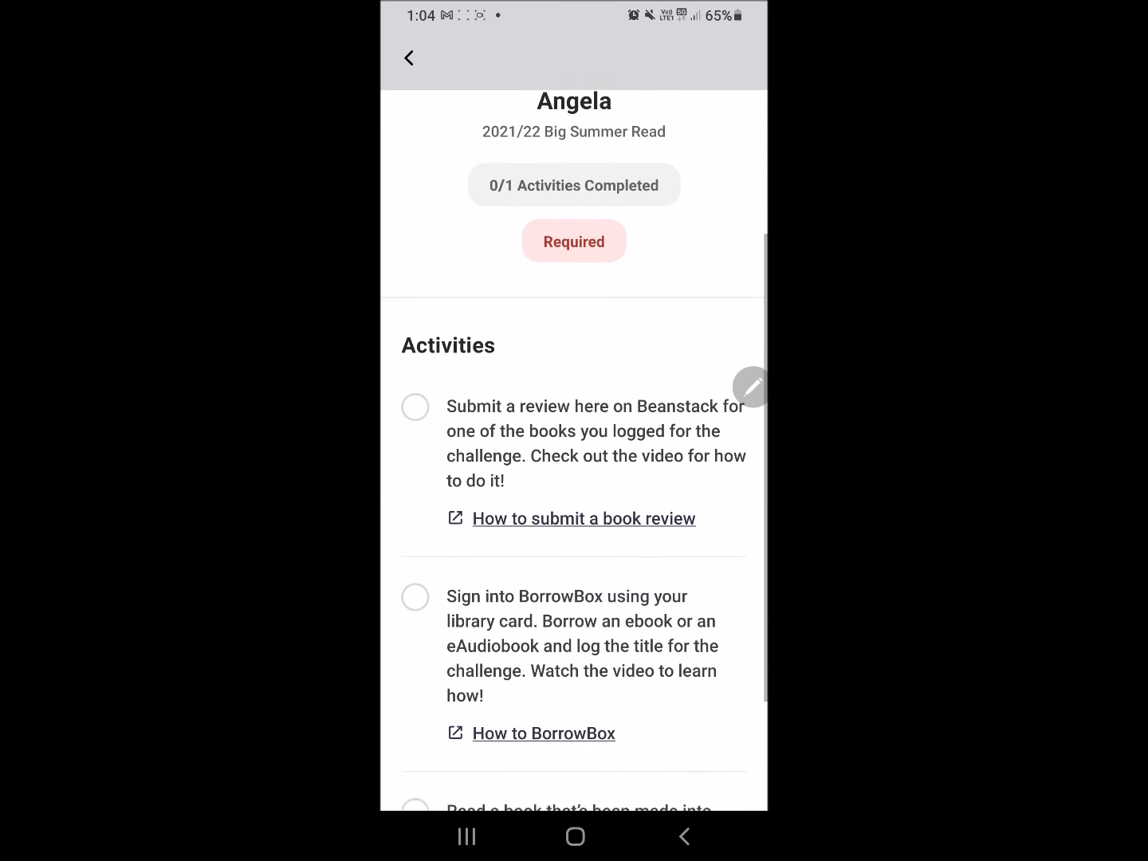
scroll(615, 629, "up", 5)
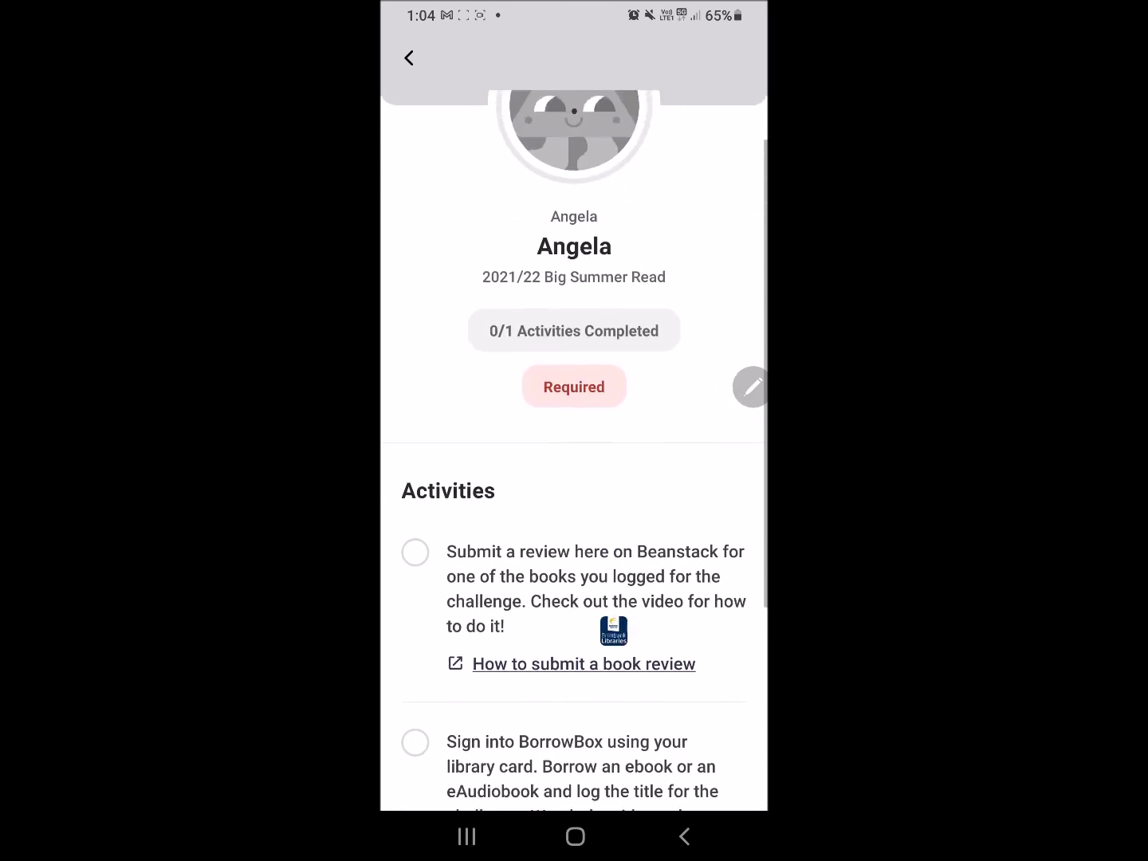
left_click(409, 58)
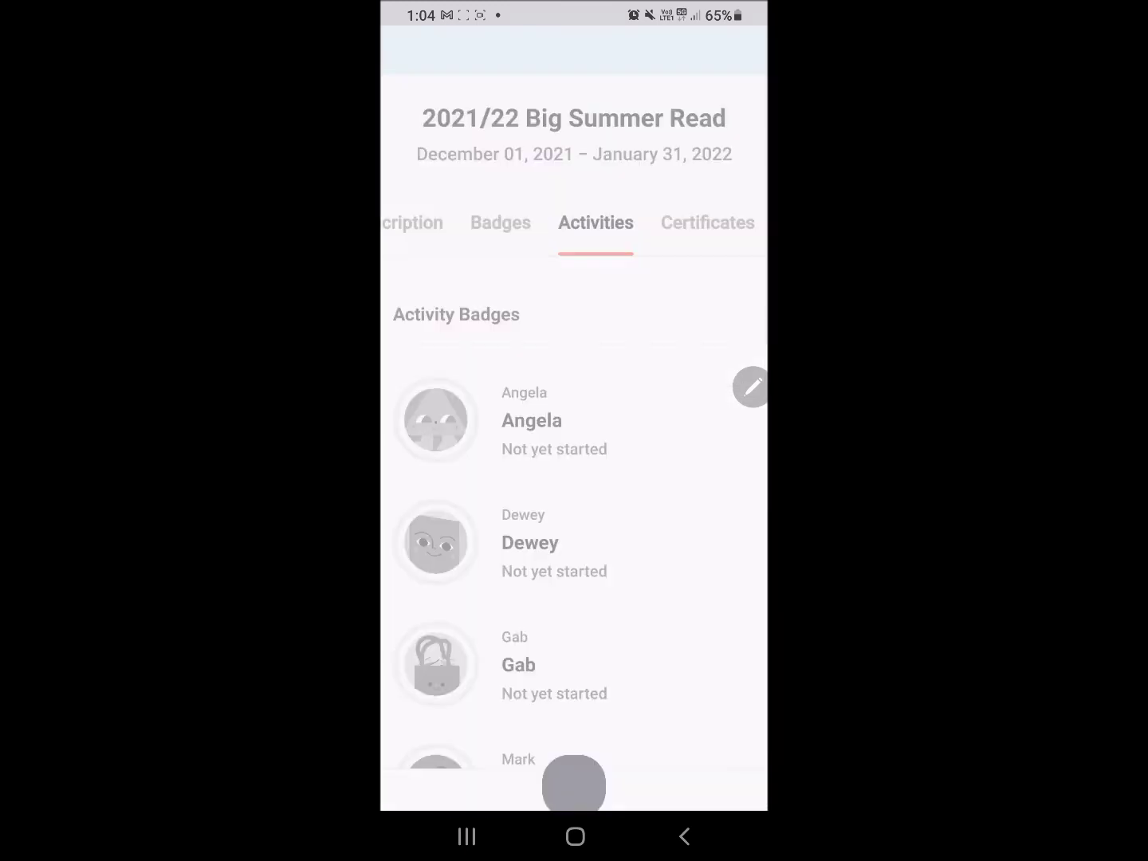
scroll(575, 448, "down", 3)
scroll(574, 449, "up", 5)
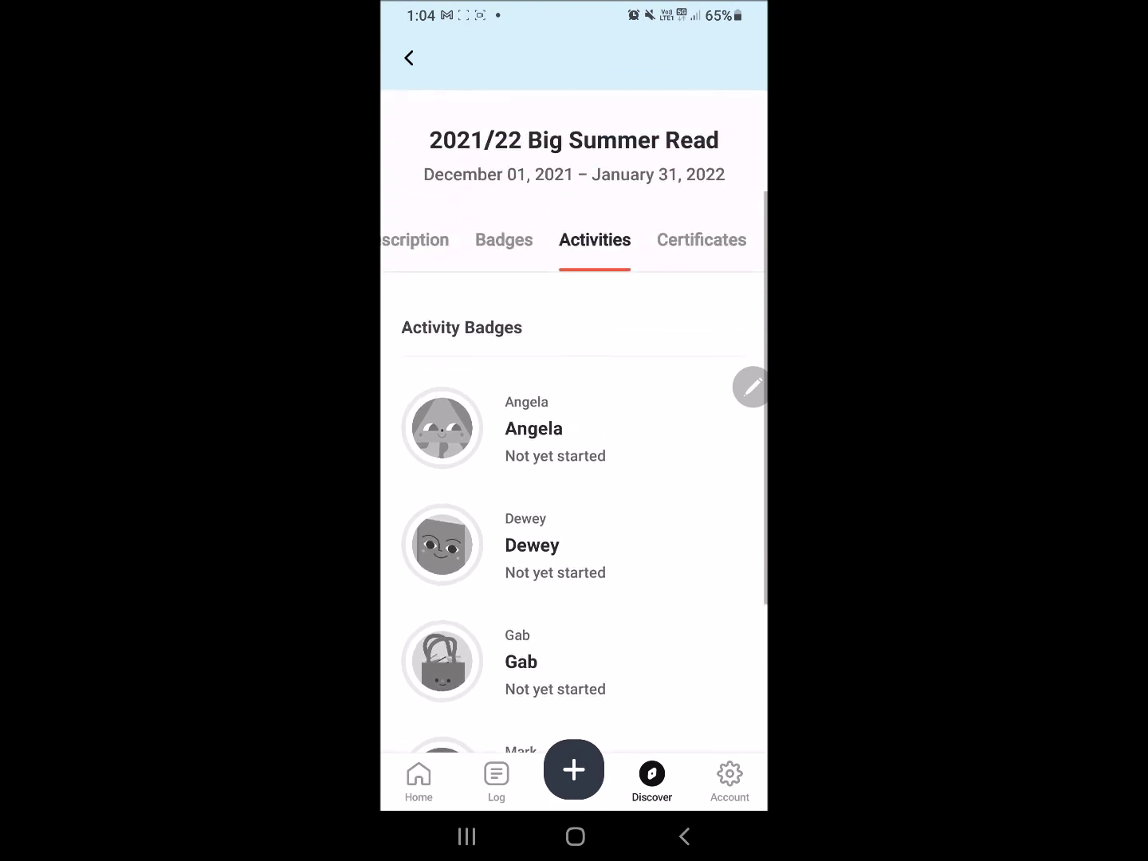
left_click(708, 327)
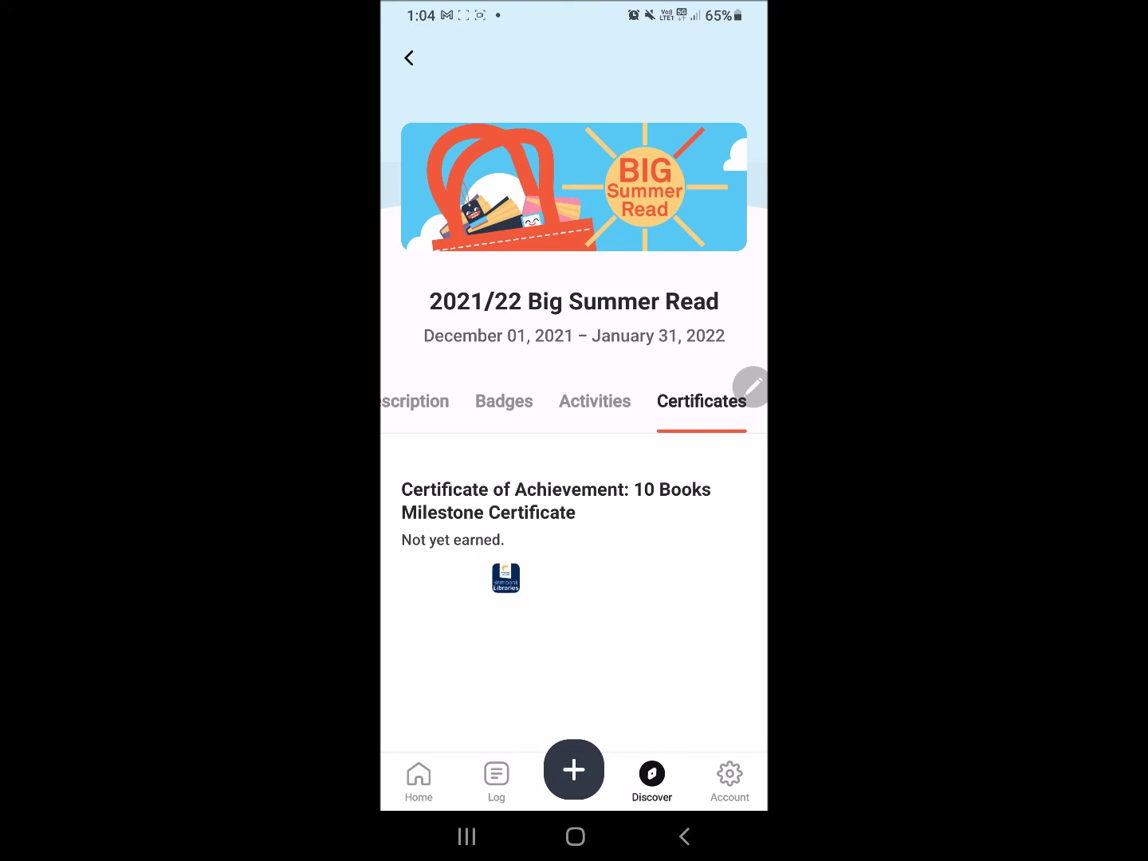
Swipe the challenge tabs back to Overview and return to the Home screen.
left_click_drag(489, 375, 654, 403)
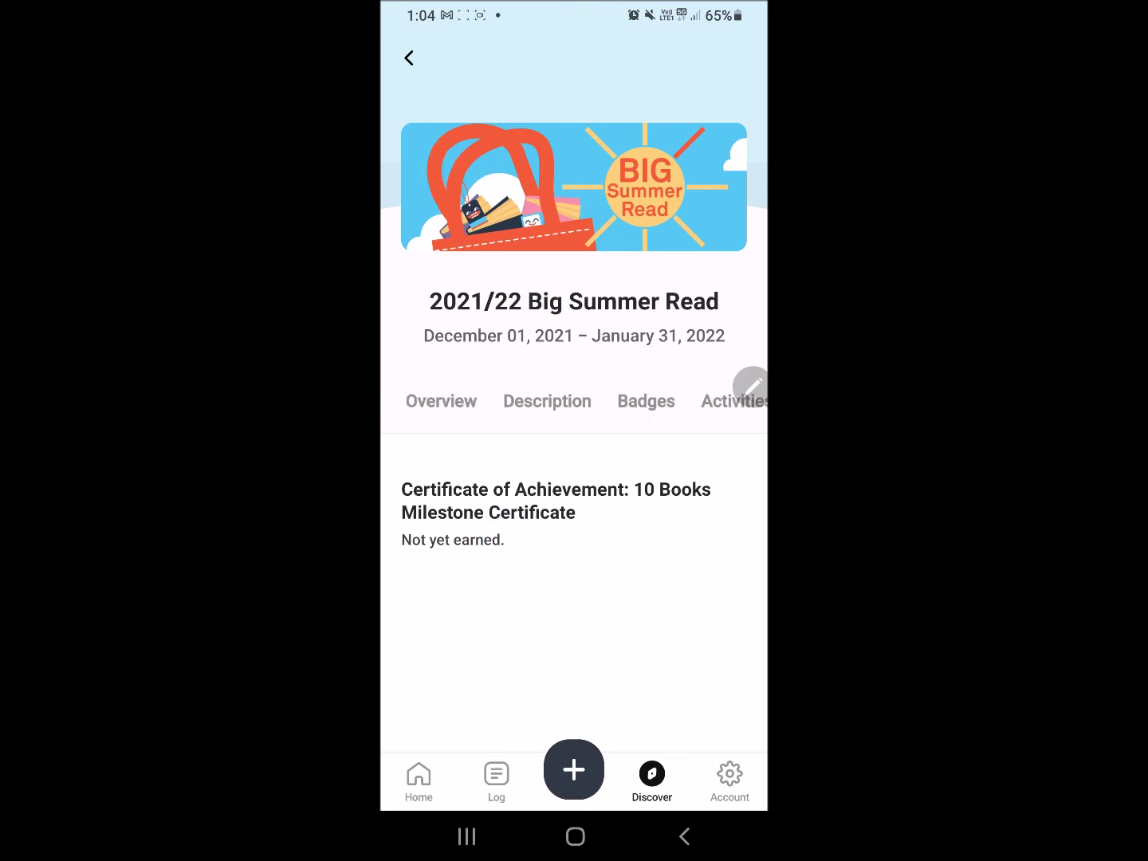
left_click(417, 779)
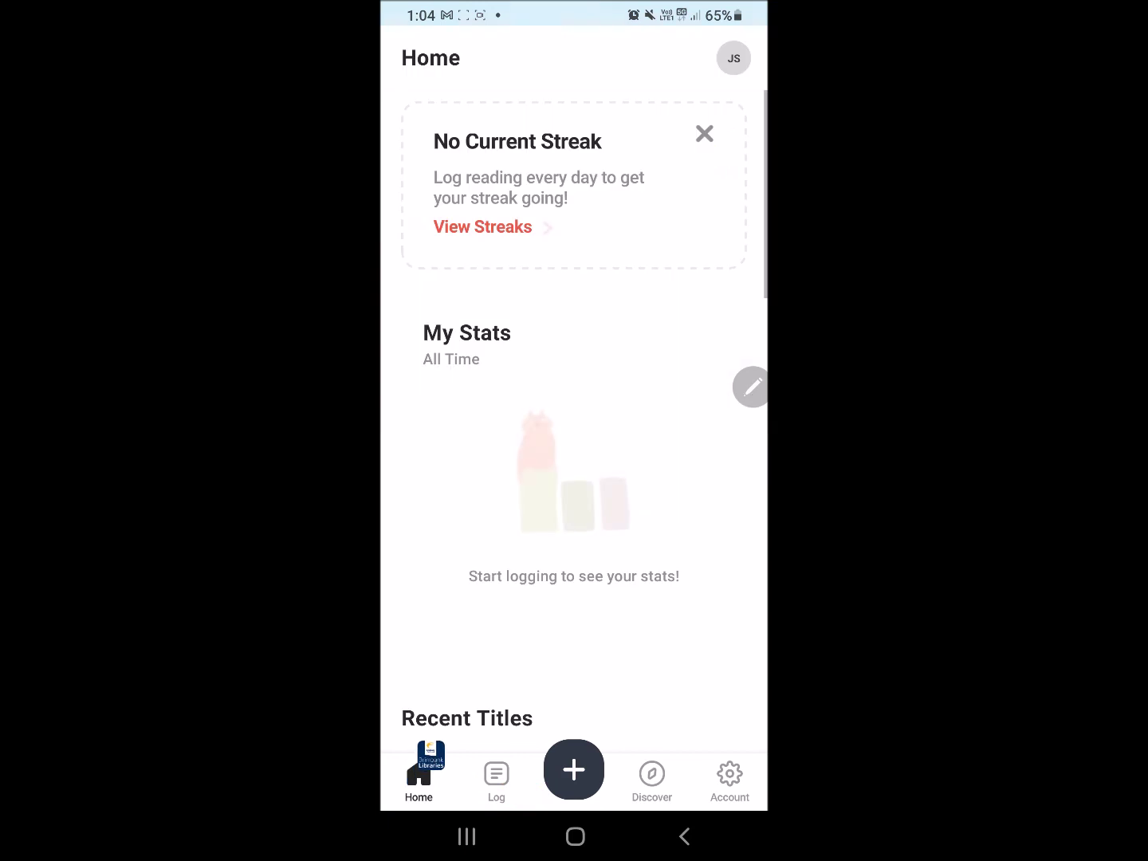